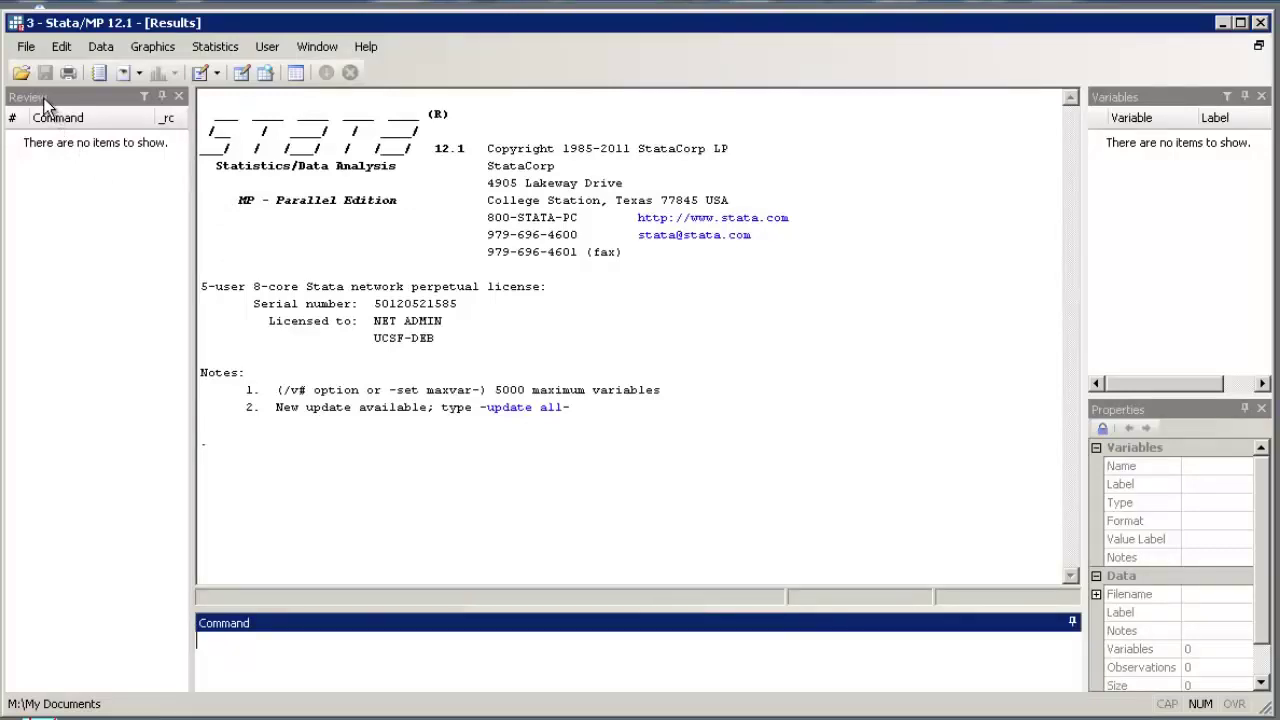
- Set the working directory to BSS Analysis and import the 15 events from events.csv with insheet
click(28, 50)
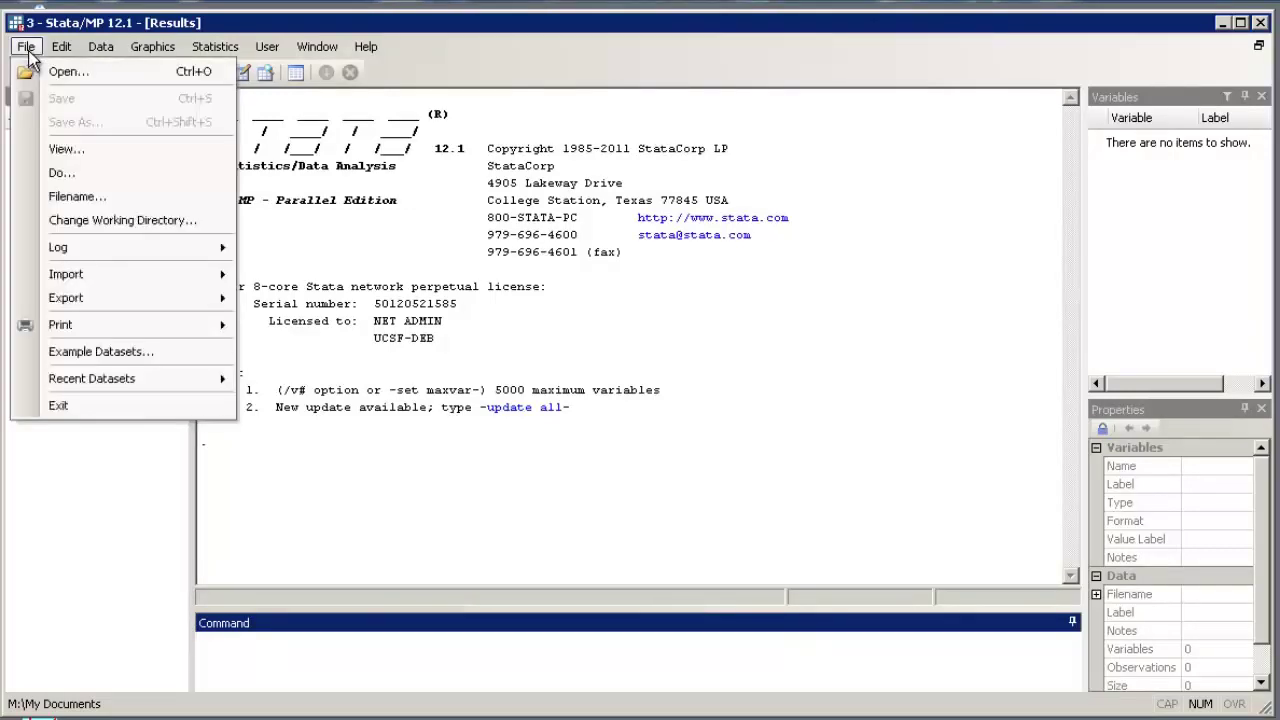
click(88, 226)
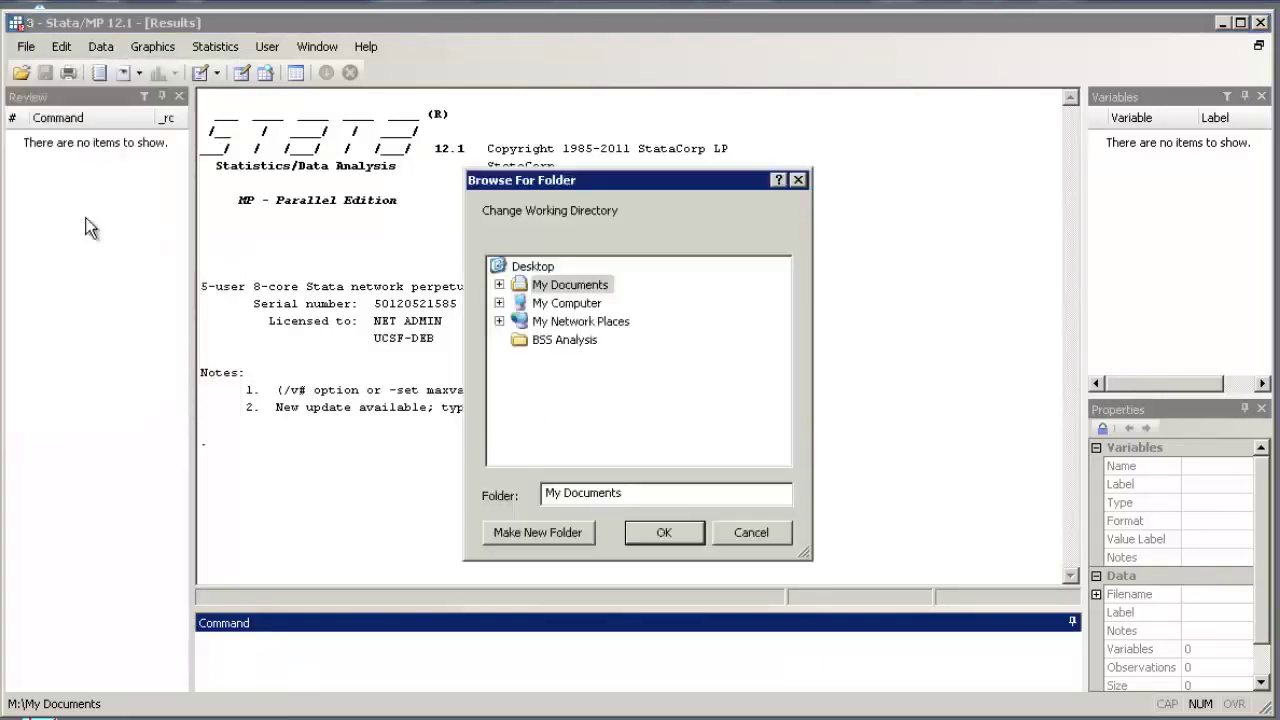
click(536, 340)
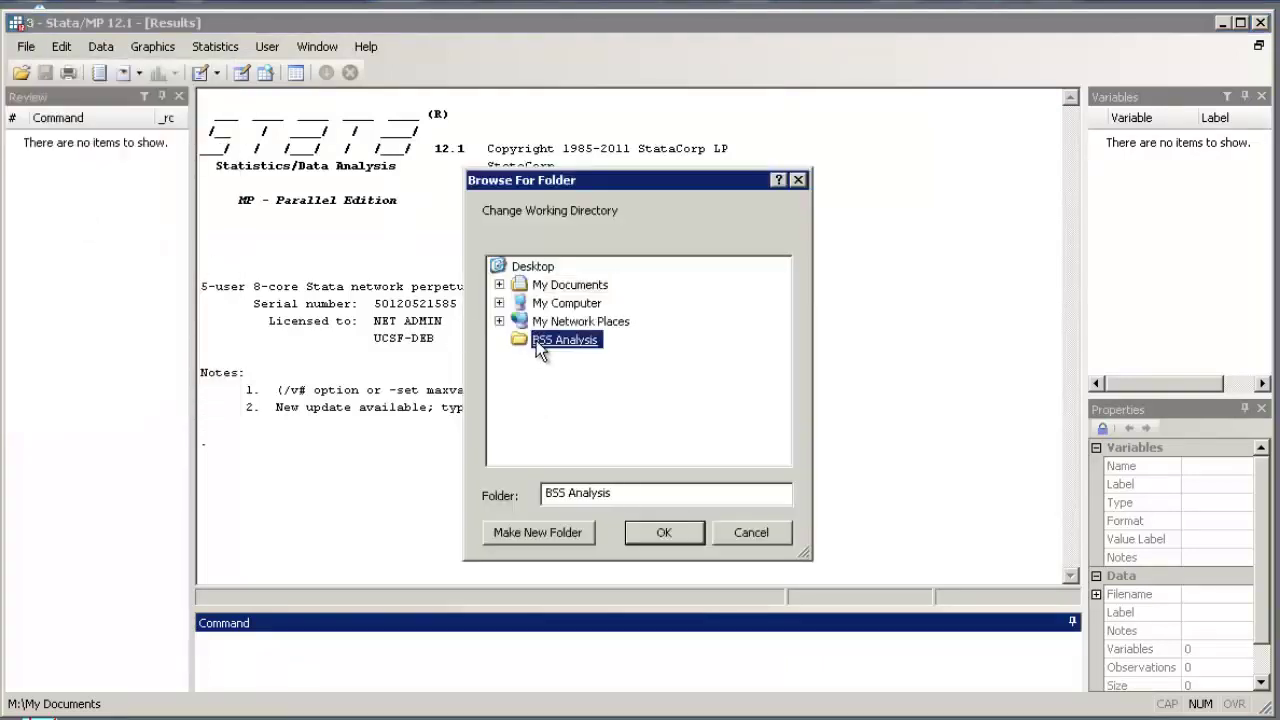
click(661, 534)
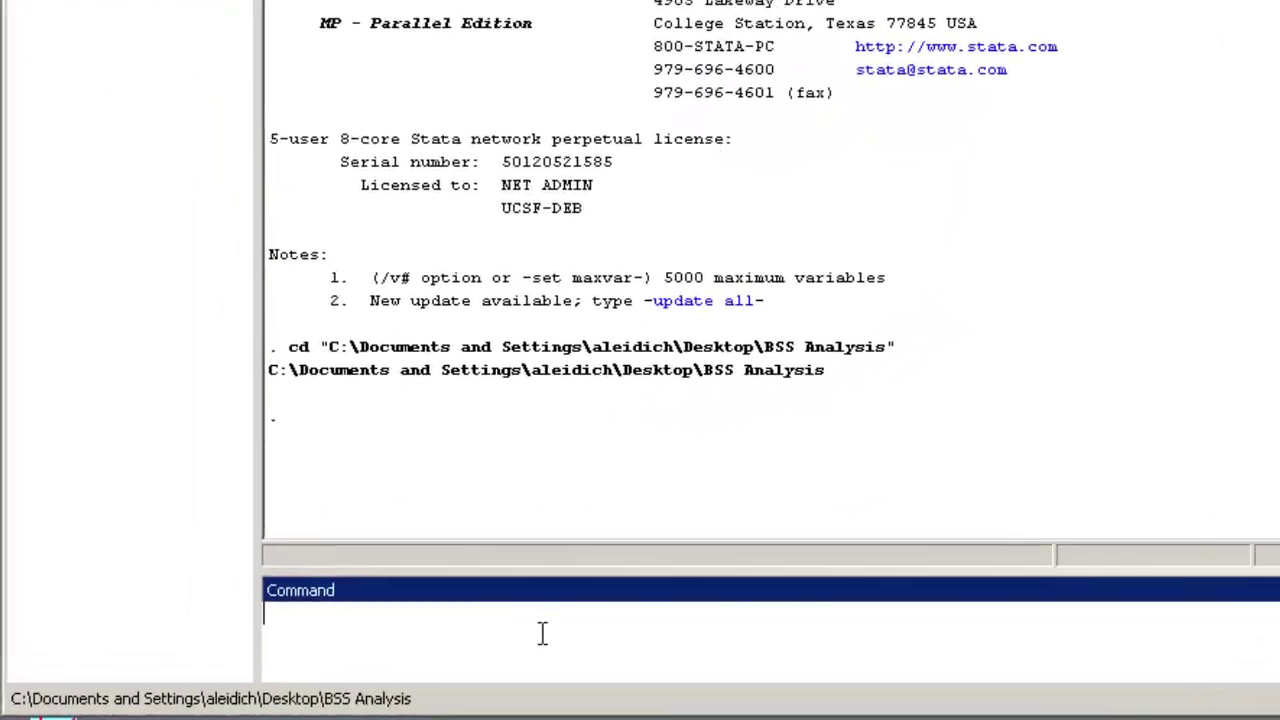
text(insheet using events.csv)
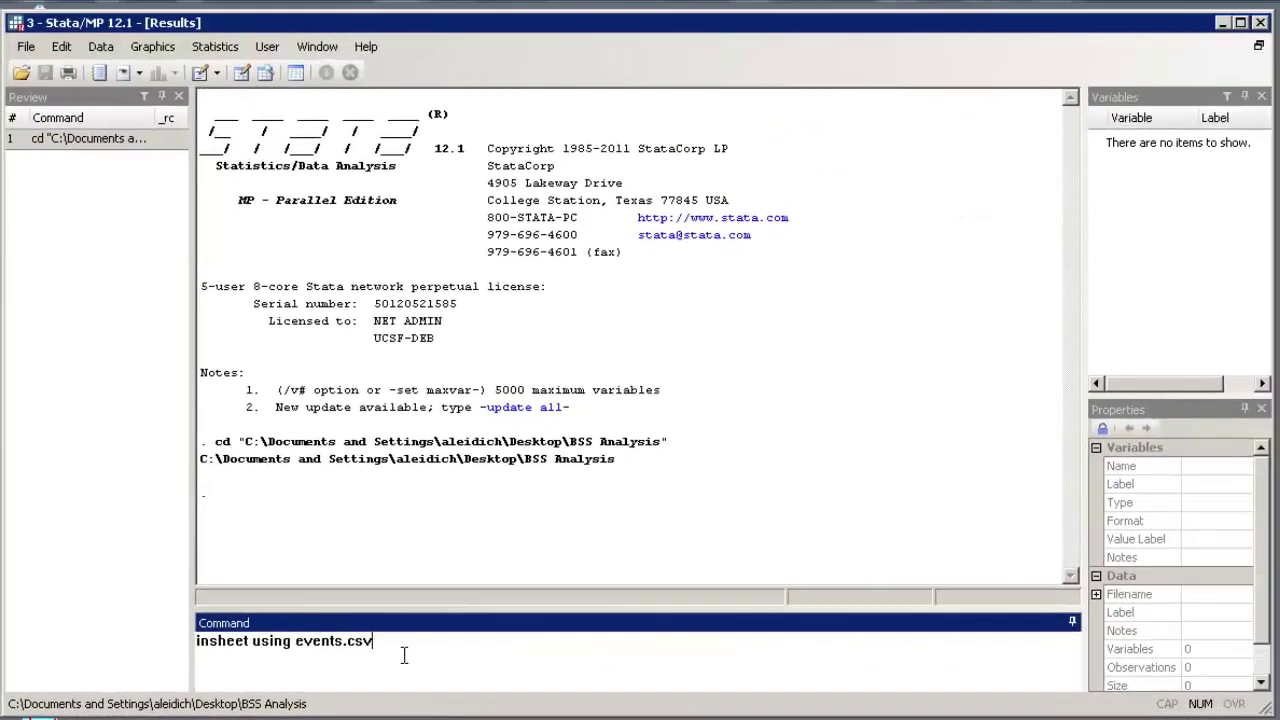
key(Return)
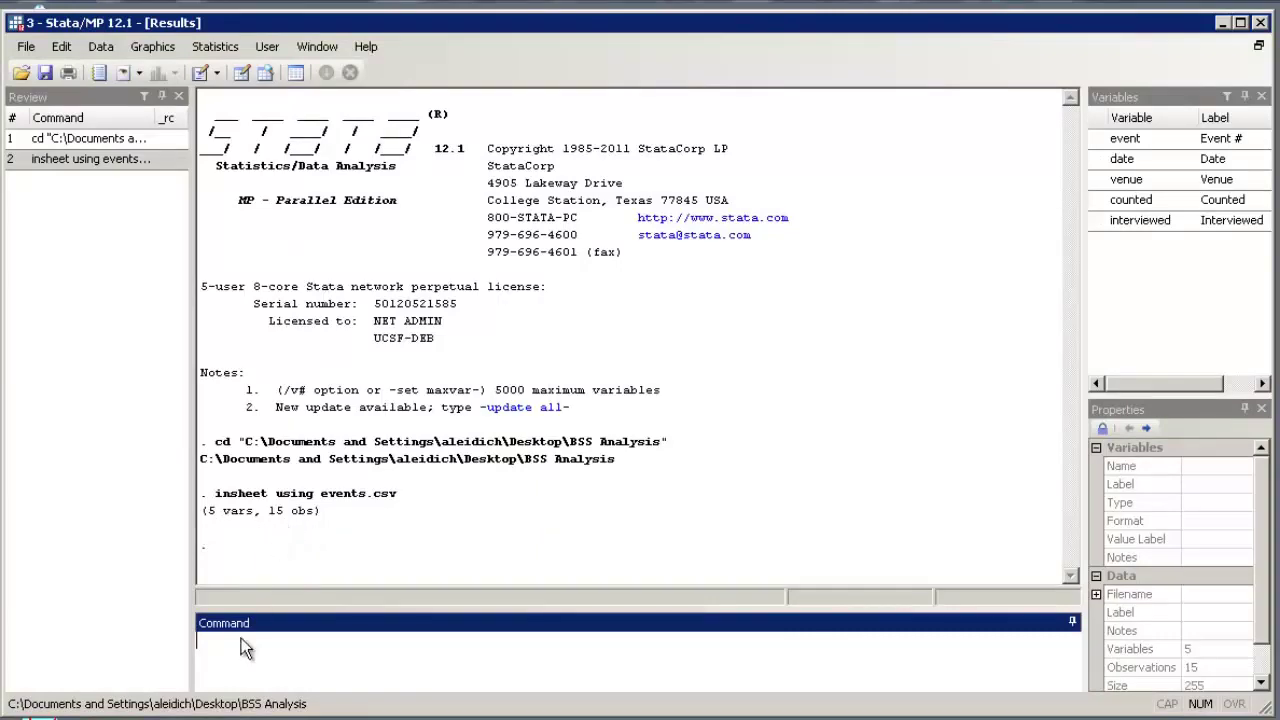
- Browse the imported event, date, venue, counted and interviewed data, then close the Data Editor
text(browse)
key(Return)
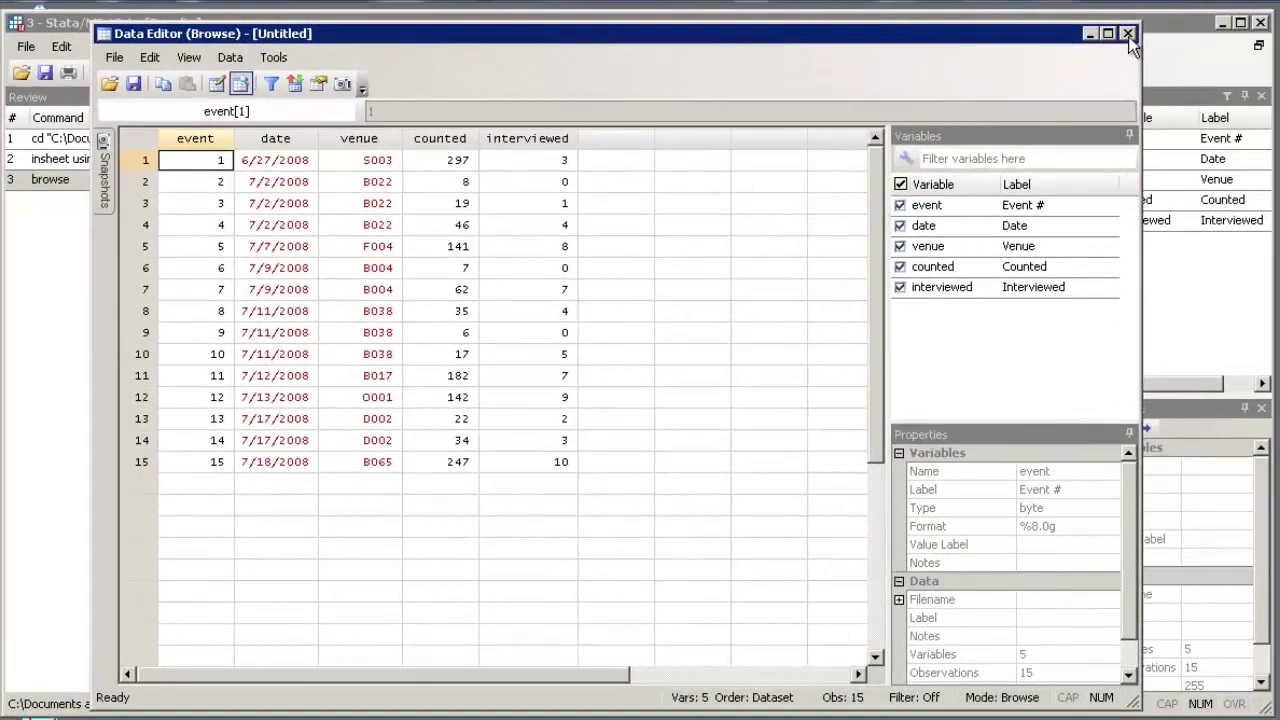
click(1127, 34)
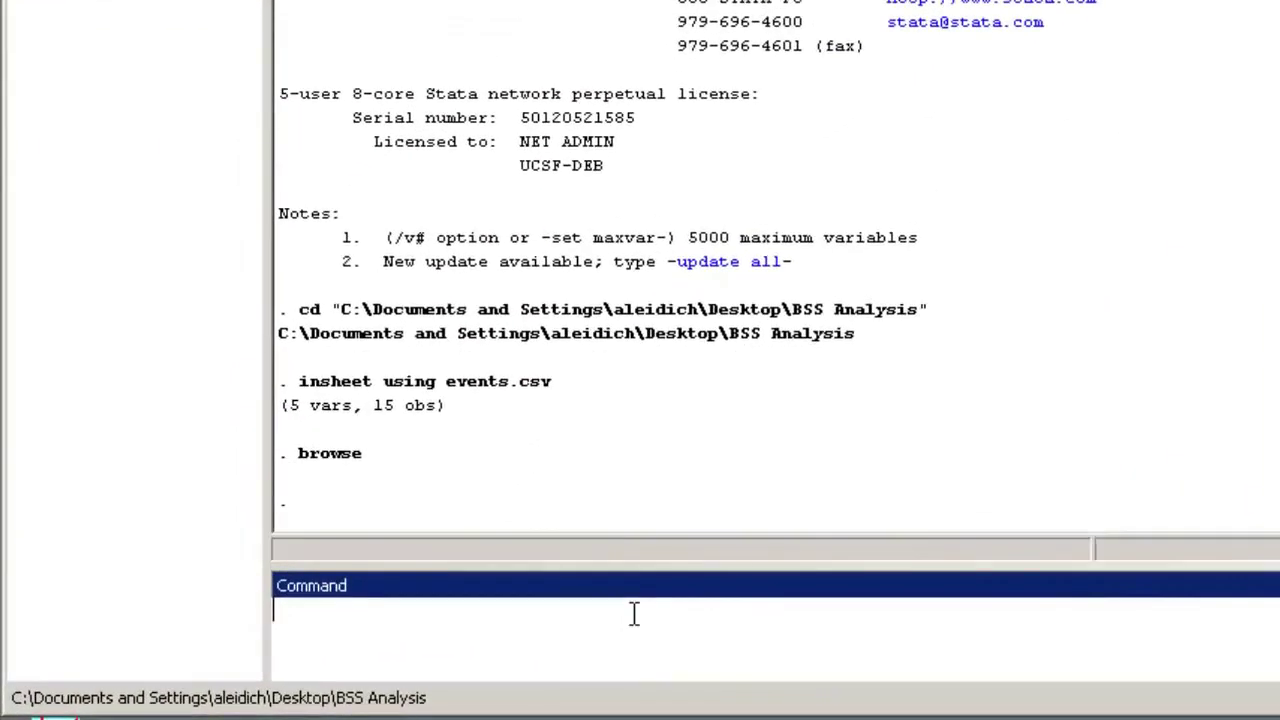
- Drop the 3 events with interviewed==0 and generate weights as counted share divided by interviewed share
text(drop if interviewe)
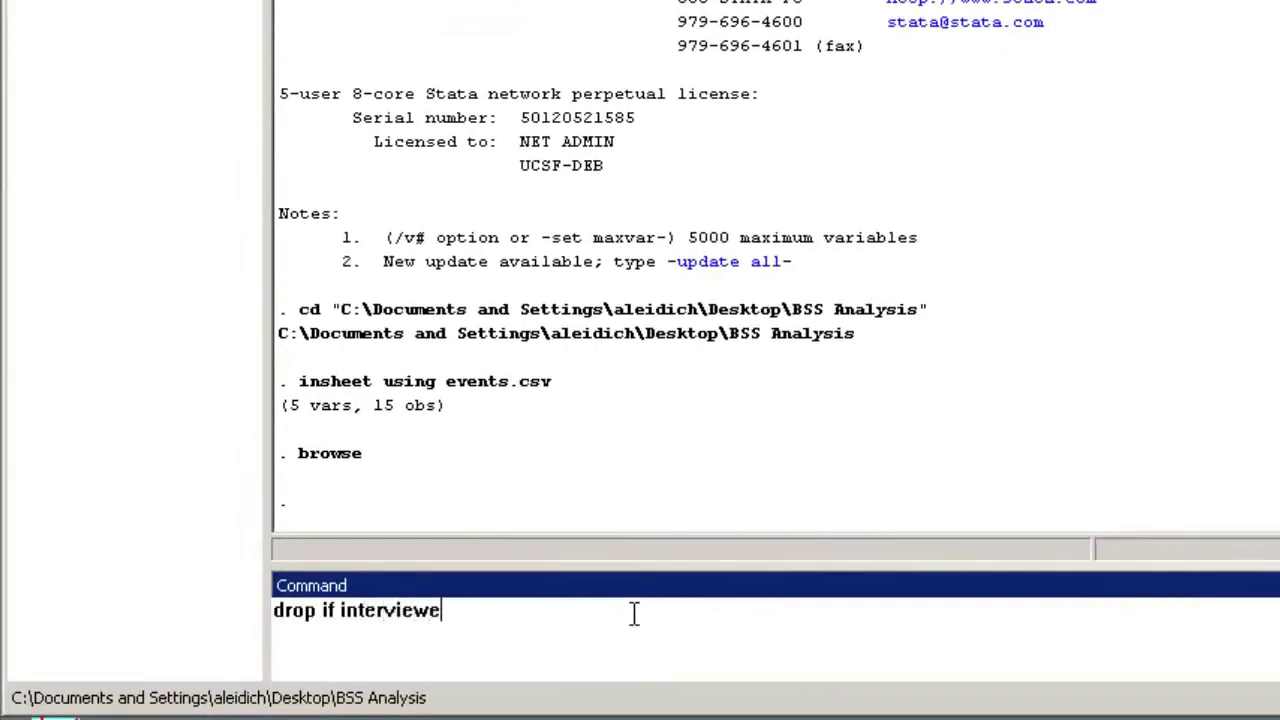
text(d==0)
key(Return)
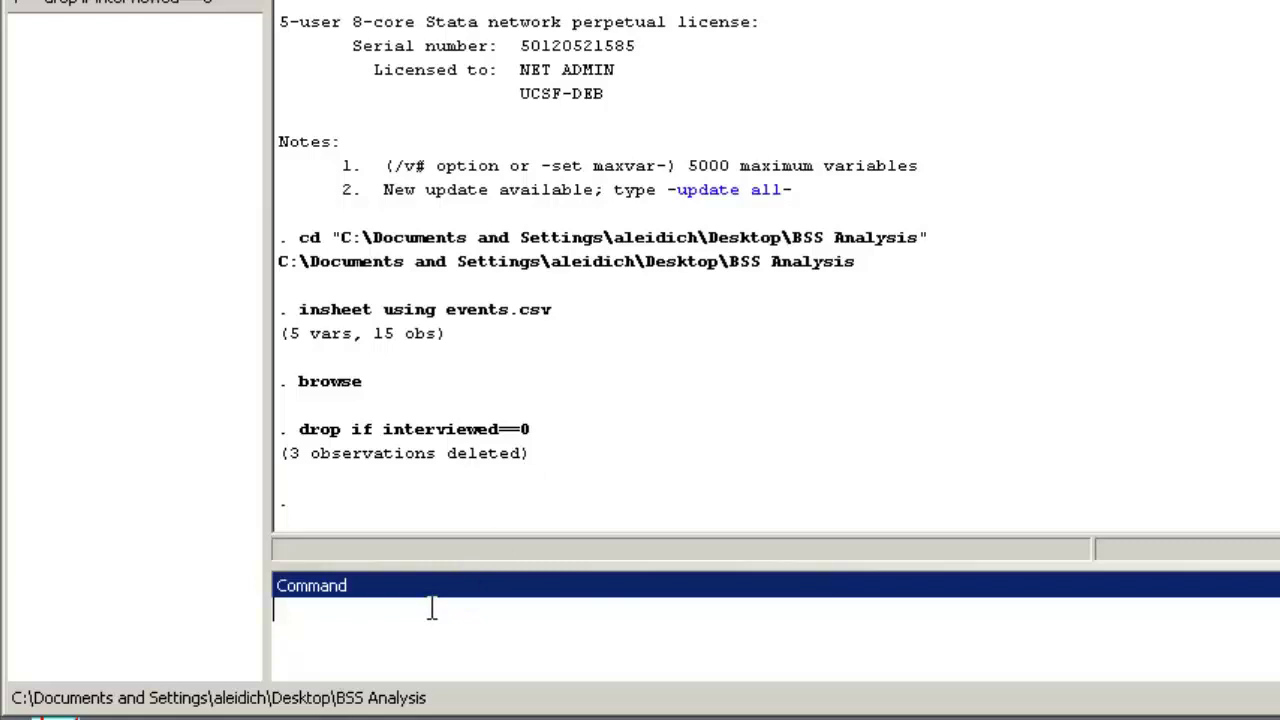
text(generate wei)
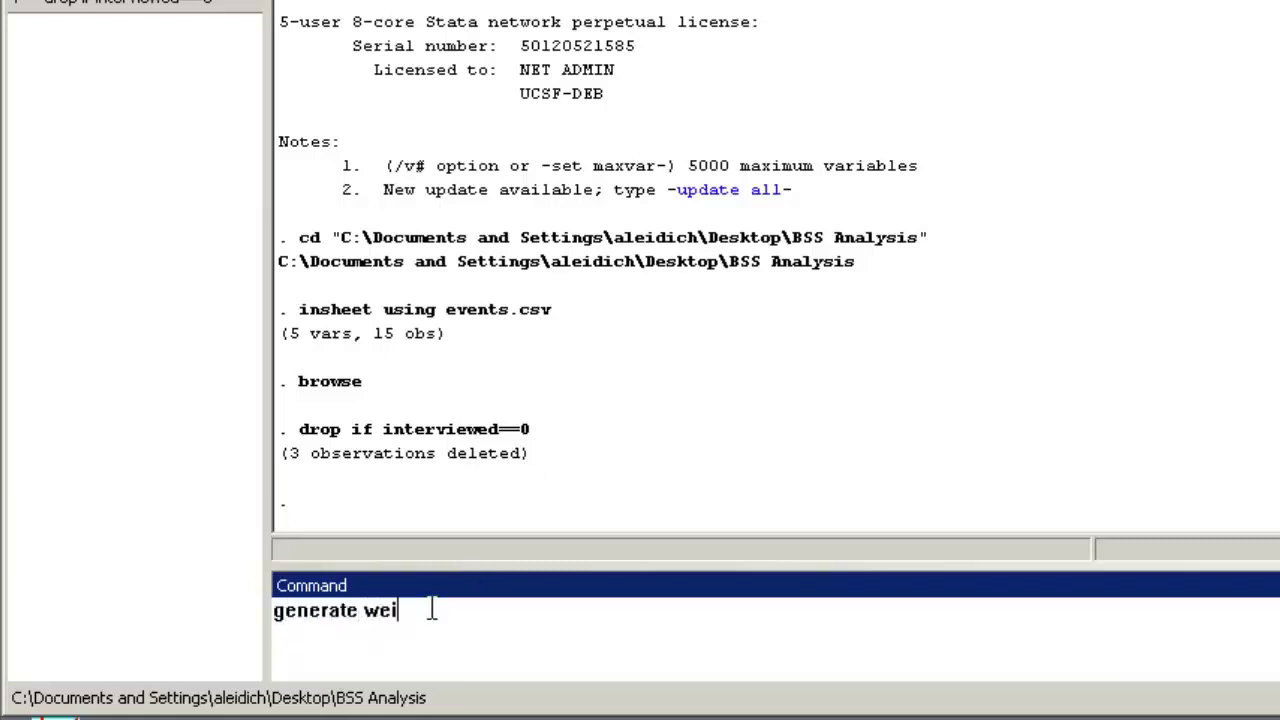
text(ghts=(counted/su)
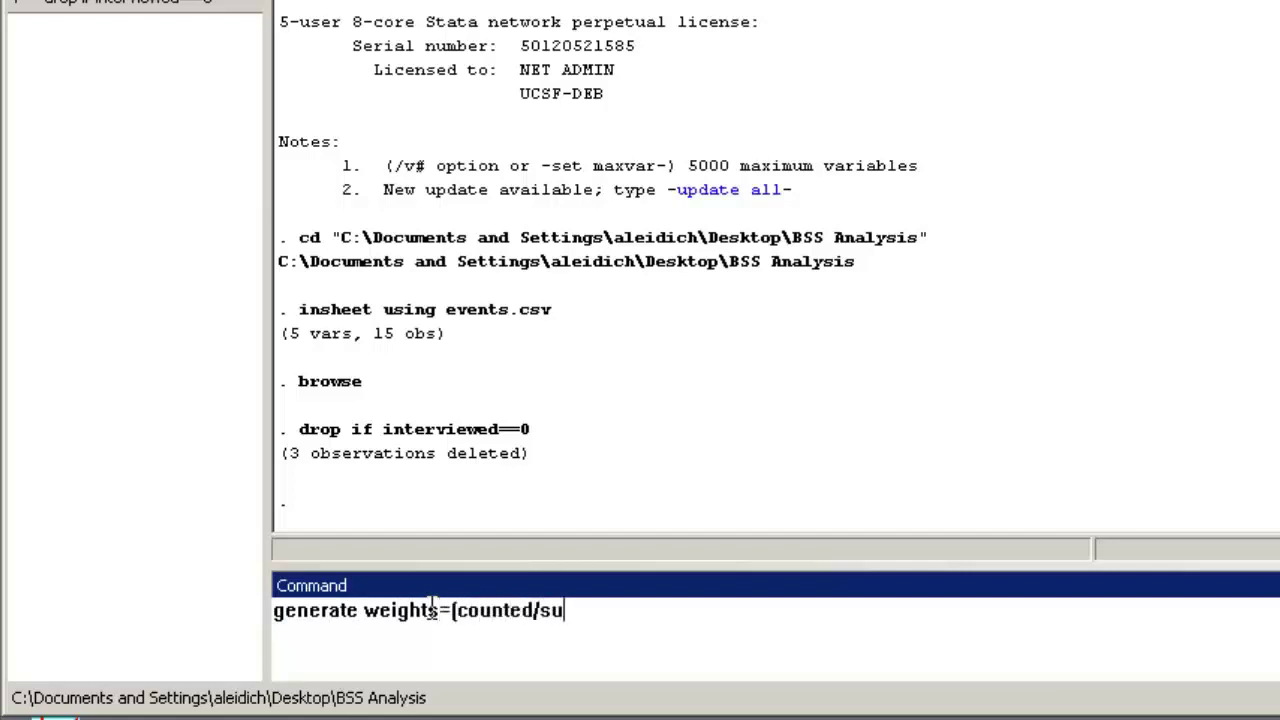
text(m(counted)))
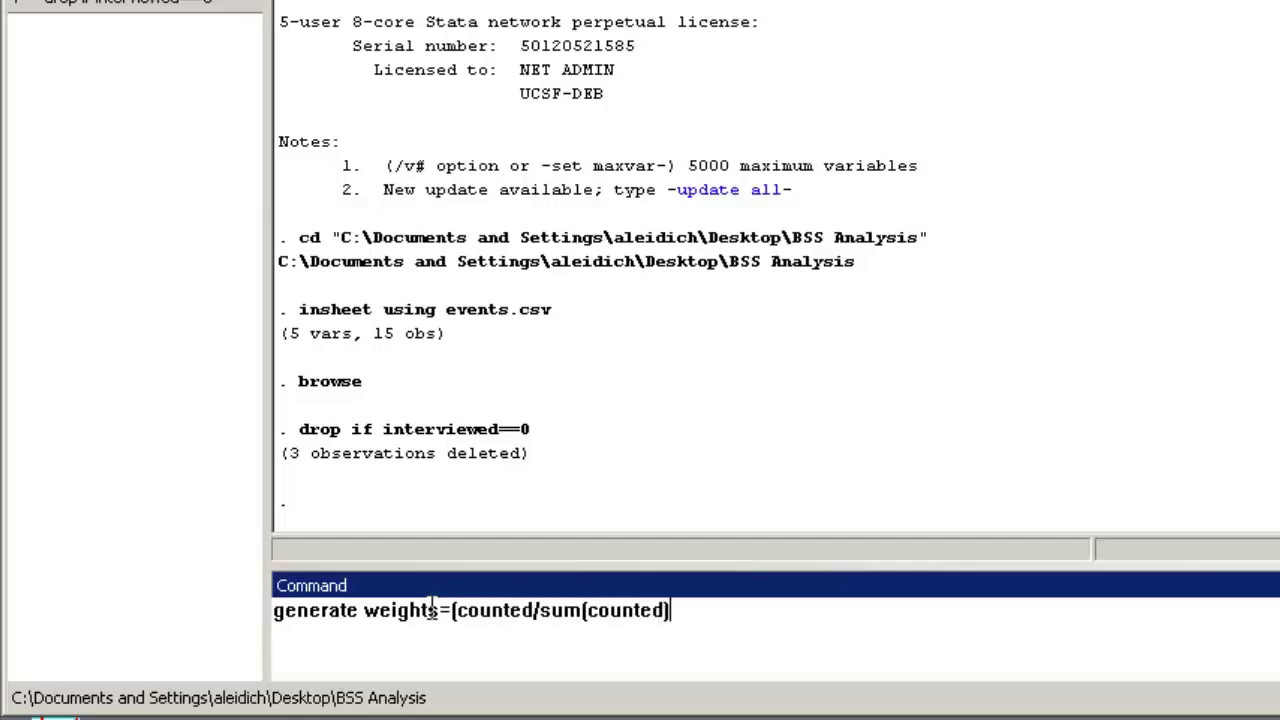
text(/(interviewed)
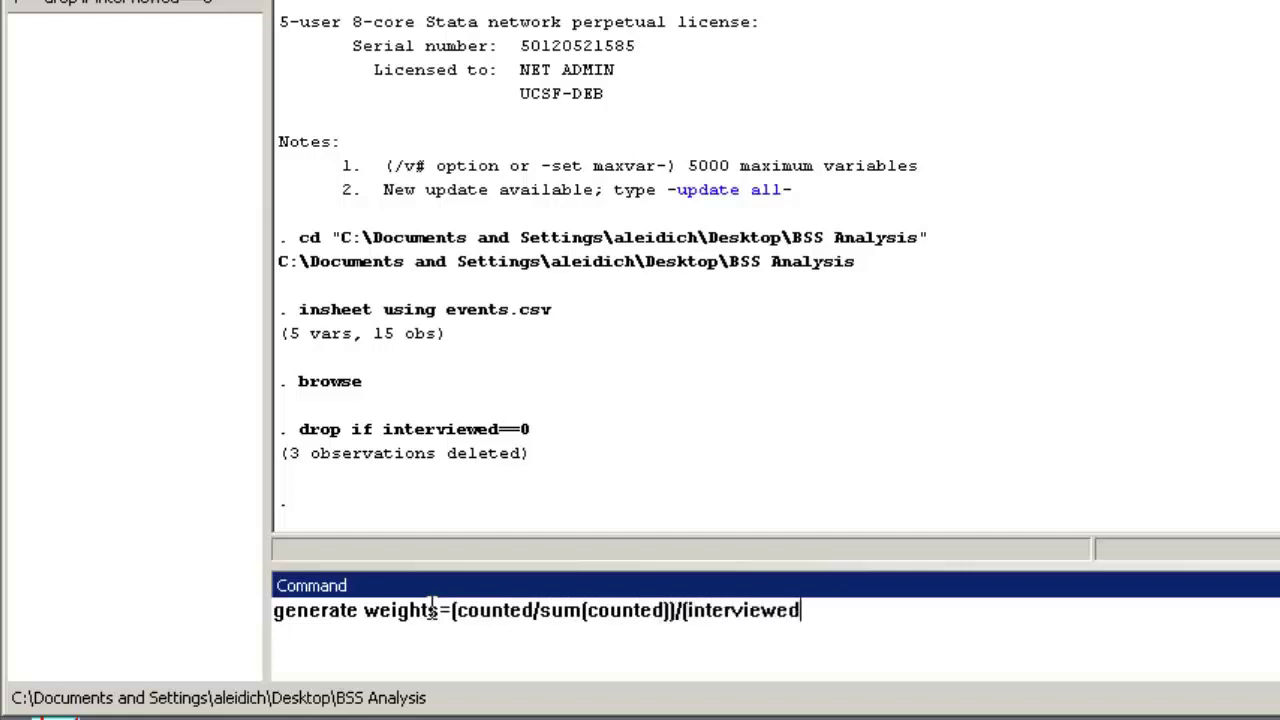
text(/sum(in)
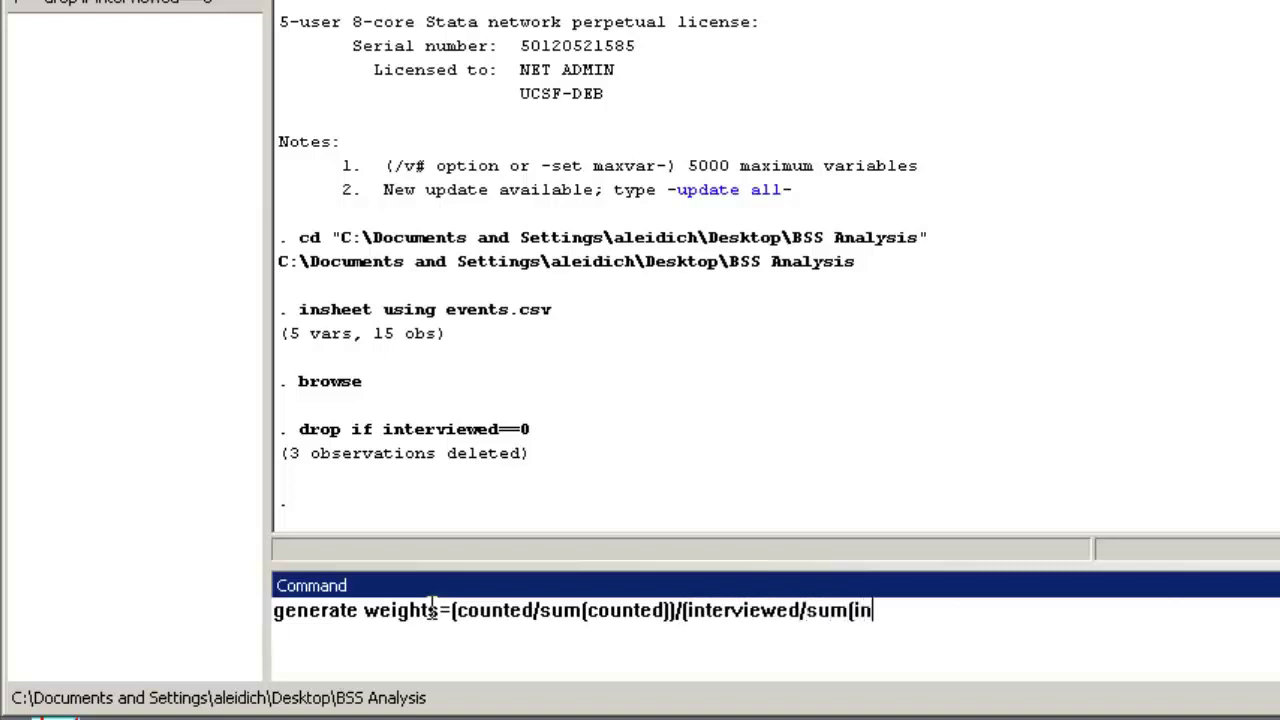
text(terviewed)))
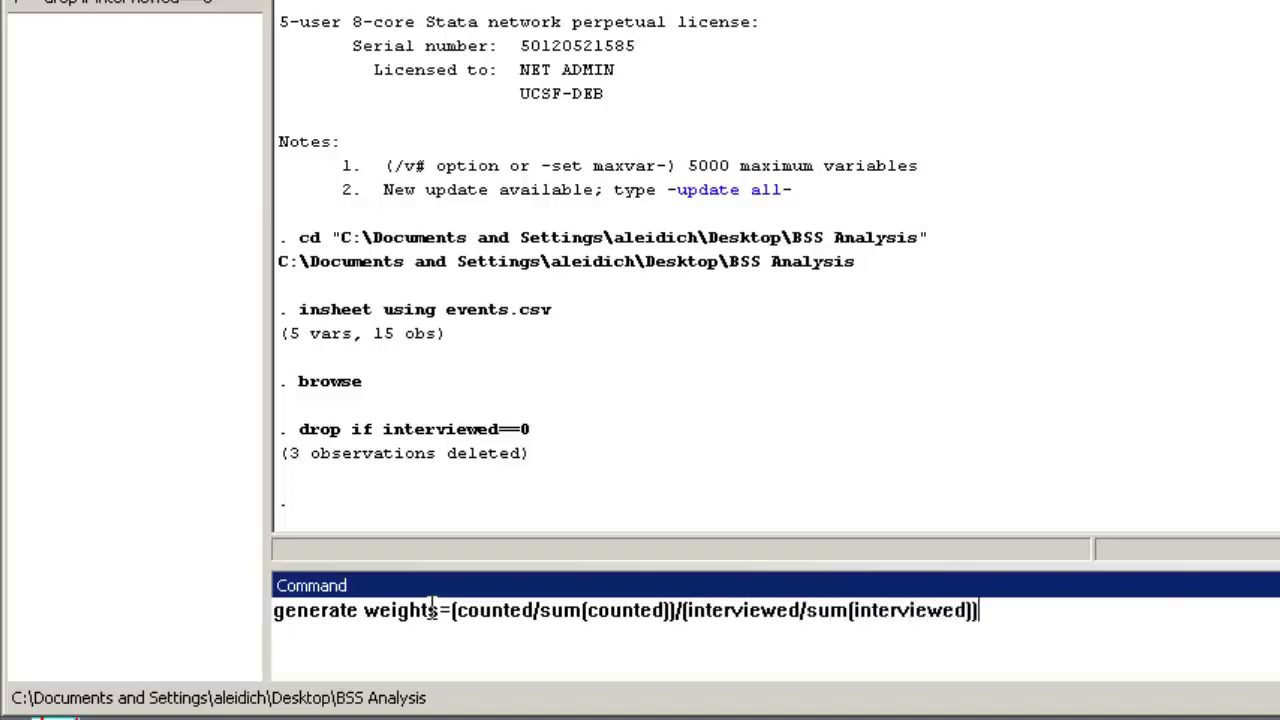
key(Return)
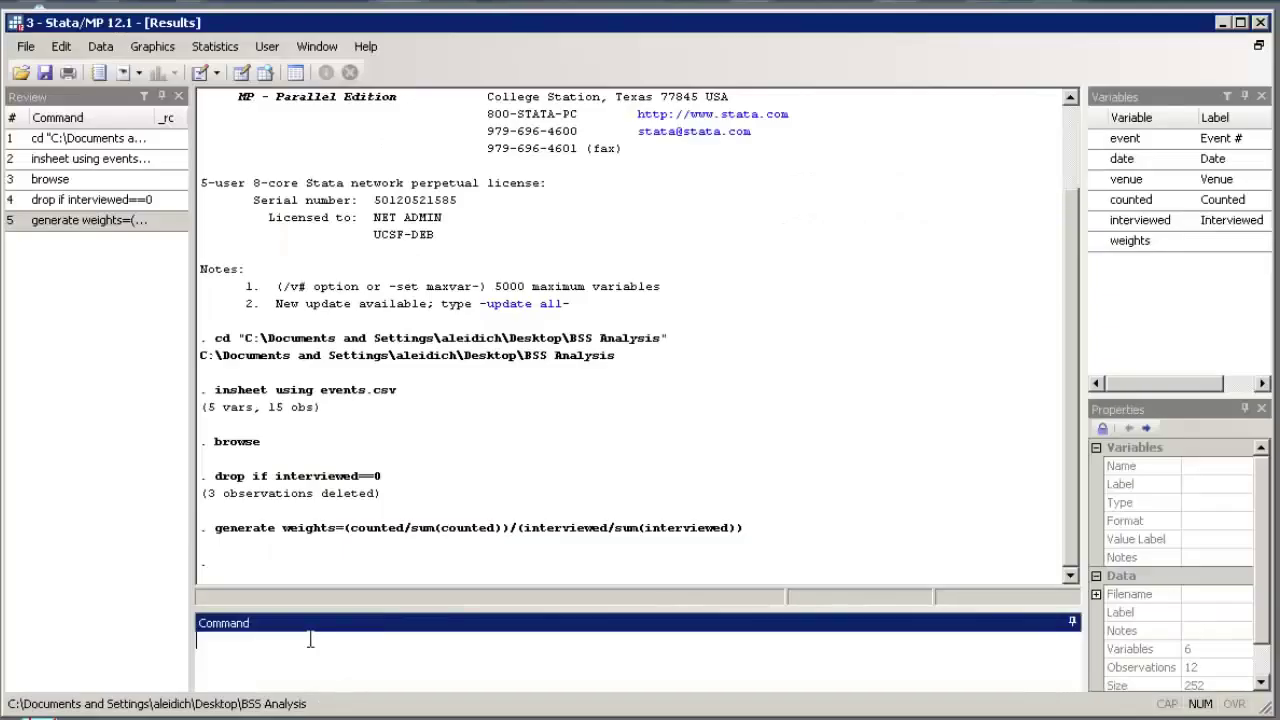
text(browse)
key(Return)
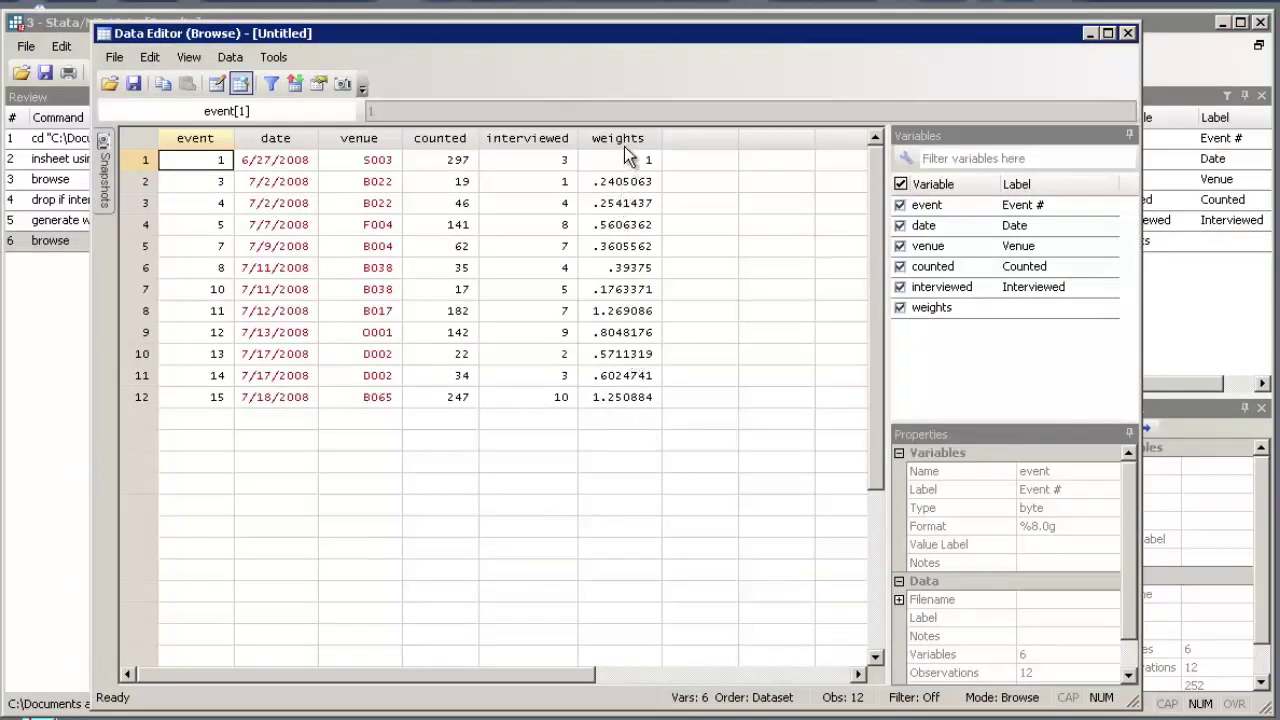
- Save the weighted events as events.dta, then load individuals.csv with the clear option
click(1126, 36)
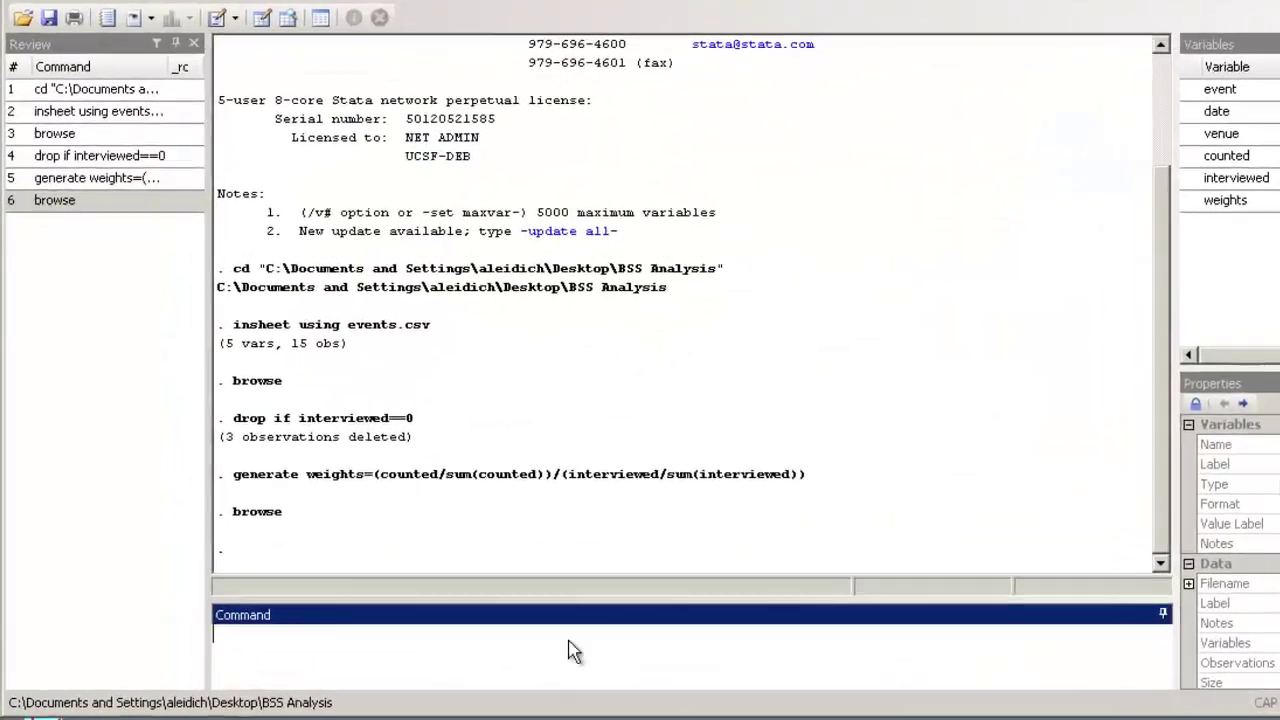
text(save events)
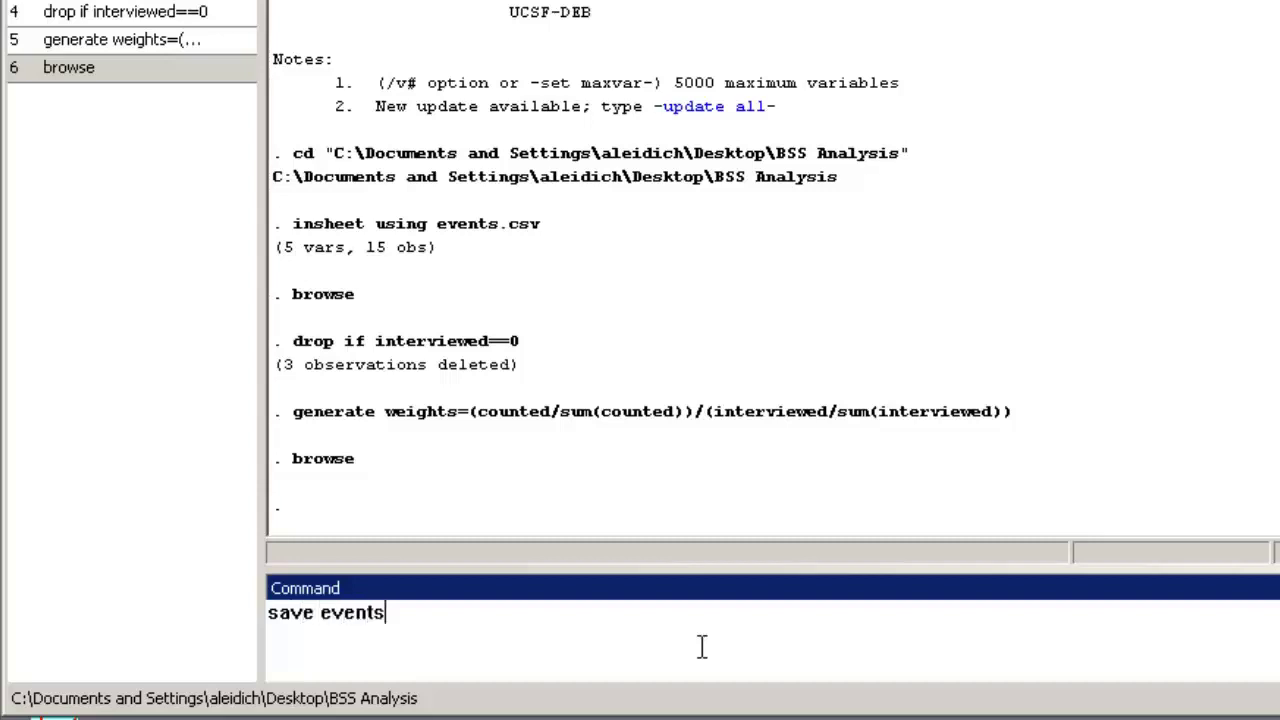
text(.dta)
key(Return)
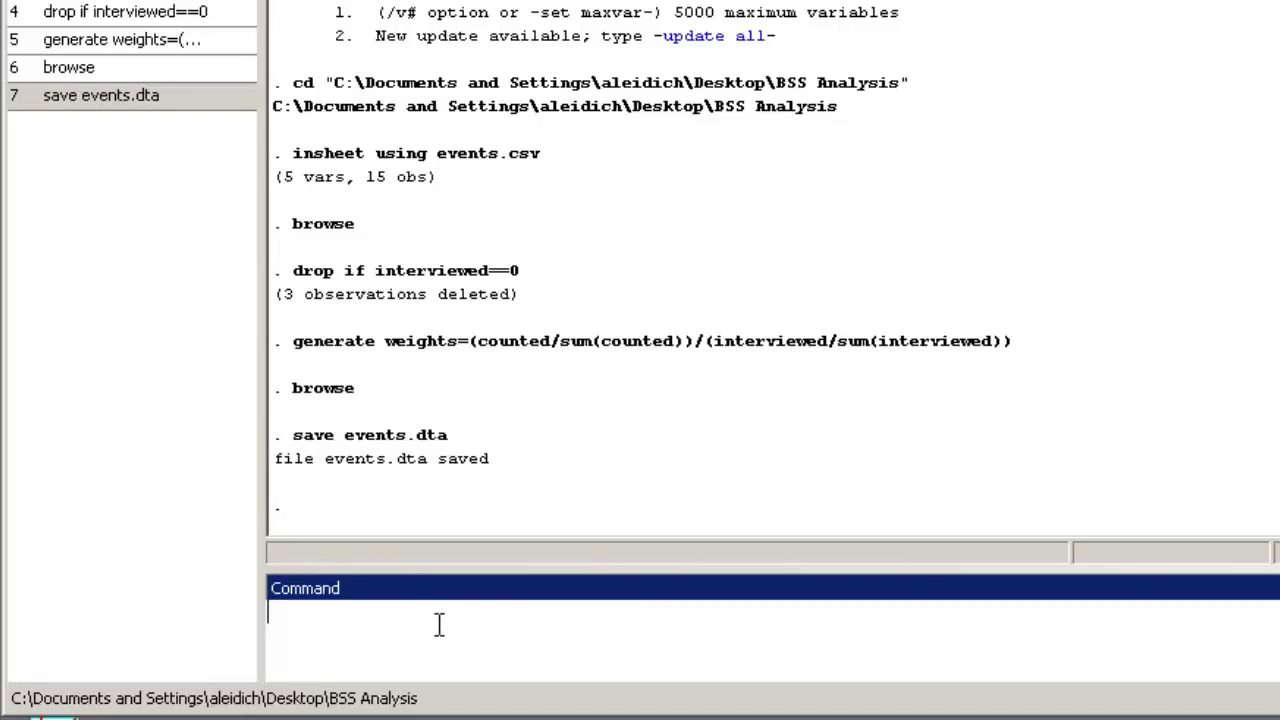
text(insheet )
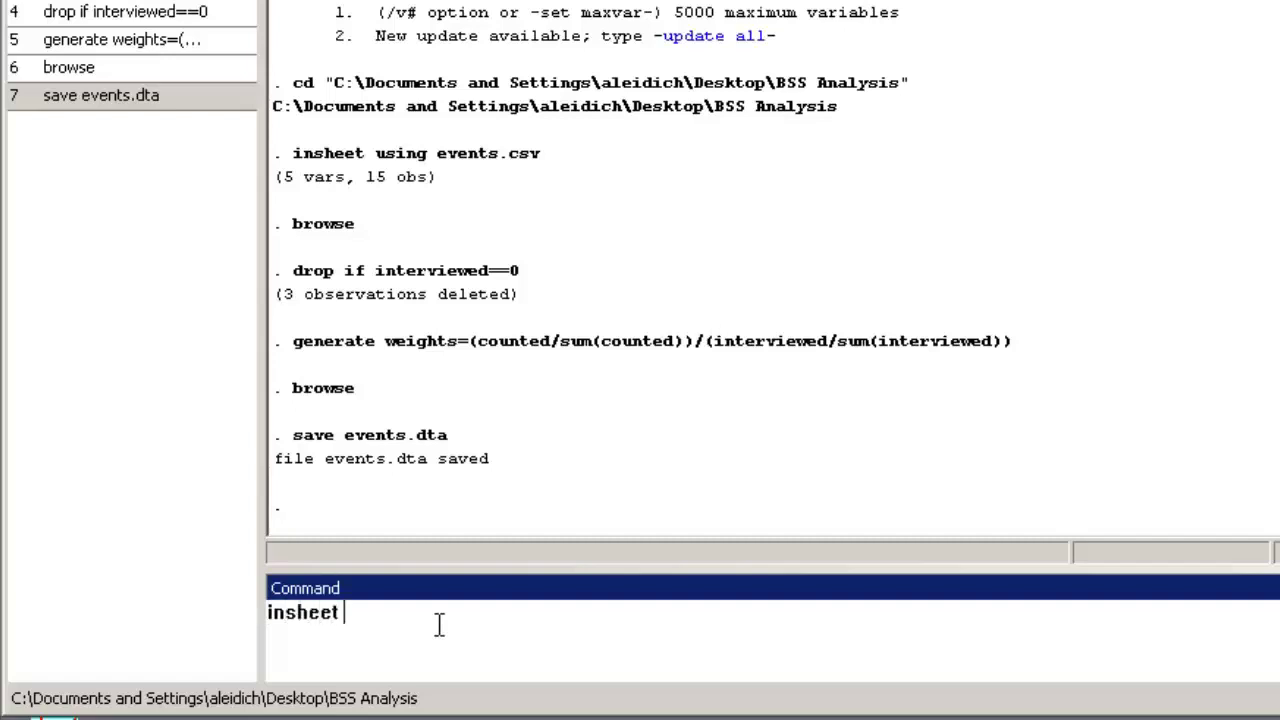
text(using individuals.csv)
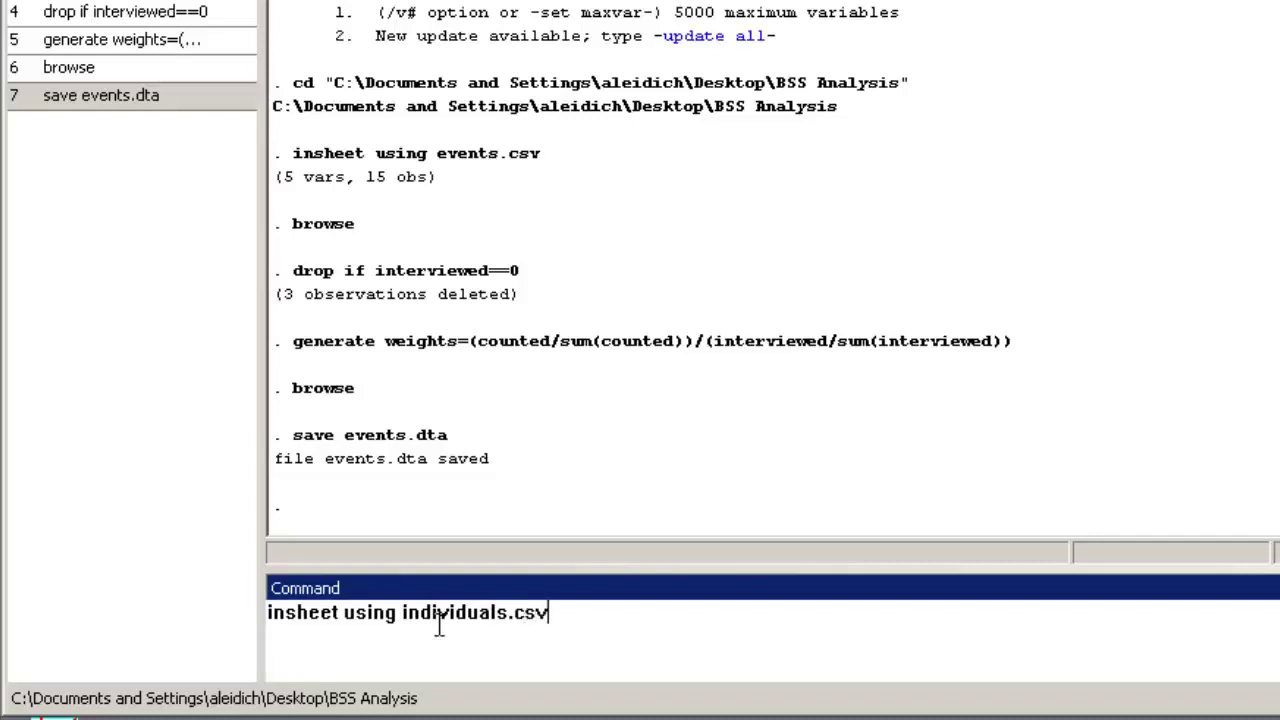
text(,clear)
key(Return)
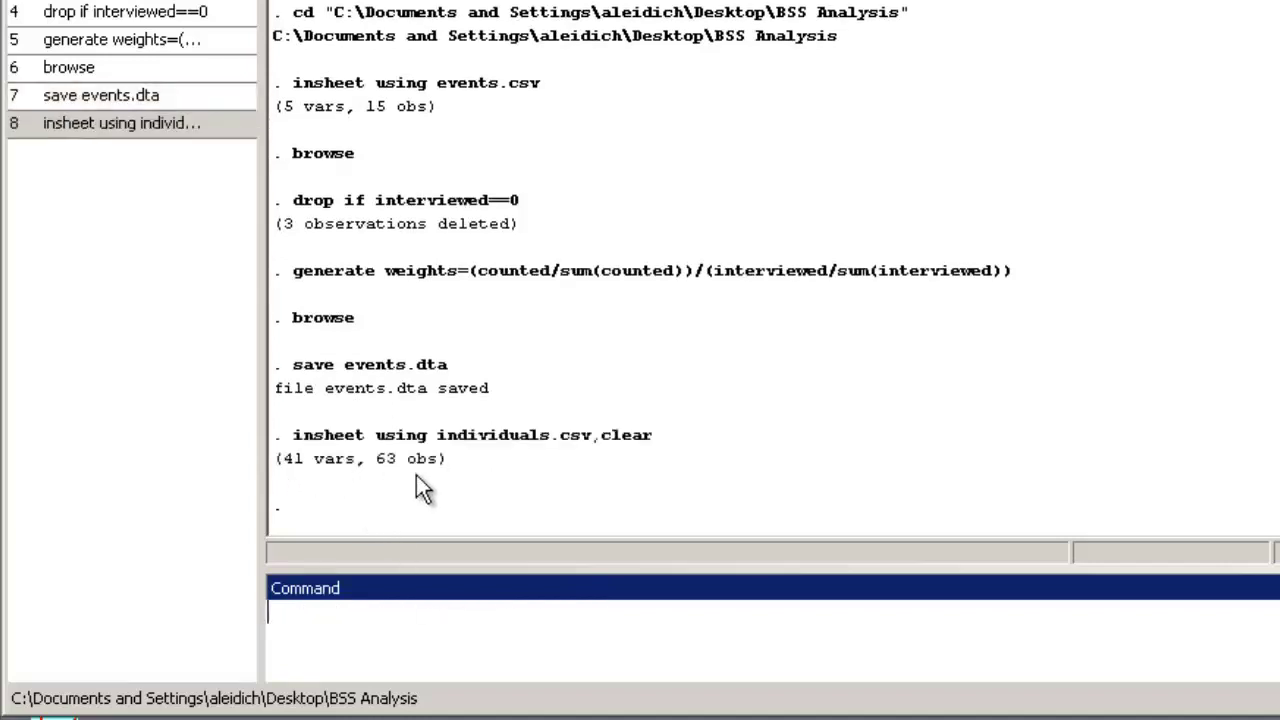
- Browse all 63 individuals records from top to bottom, then close the Data Editor
text(browse)
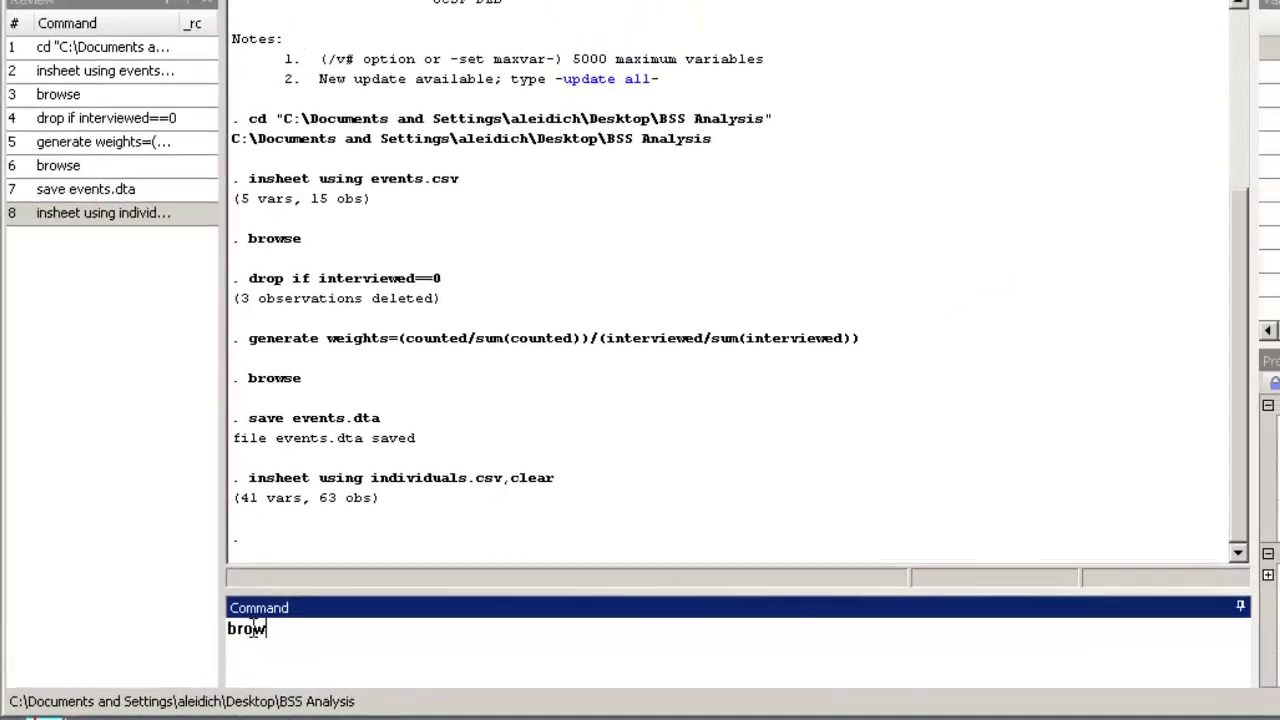
key(Return)
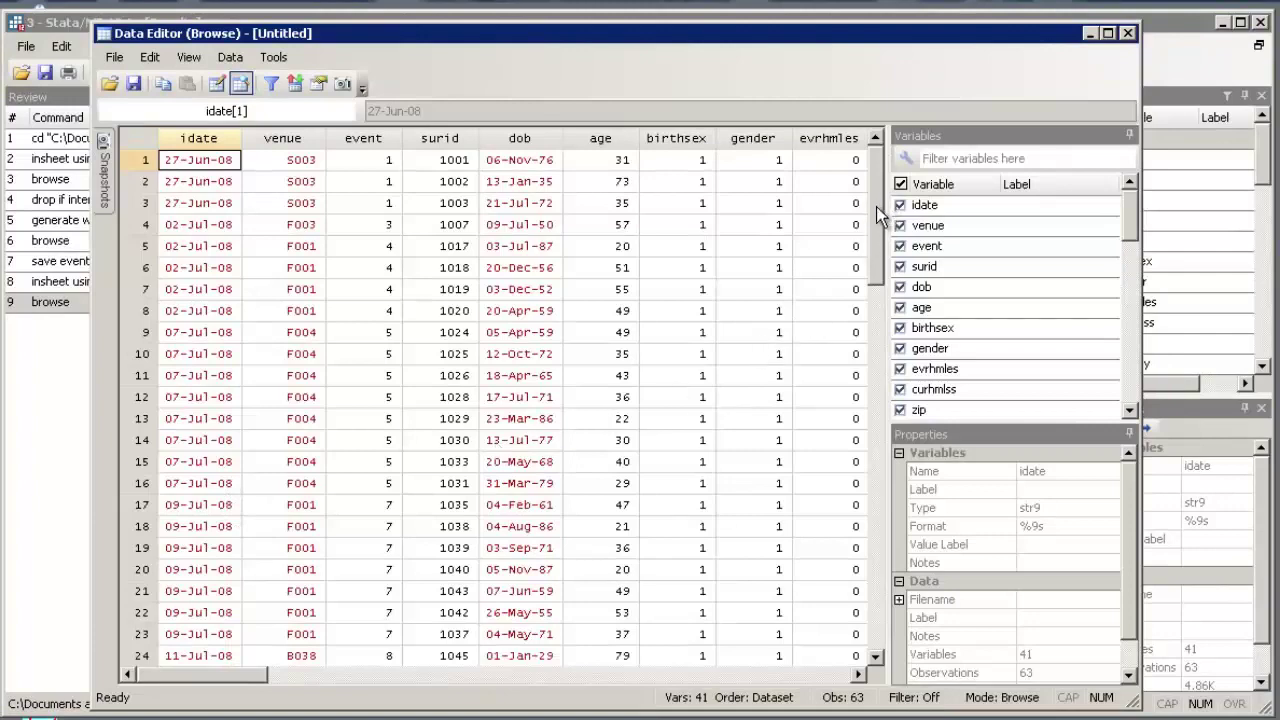
drag(877, 215, 877, 530)
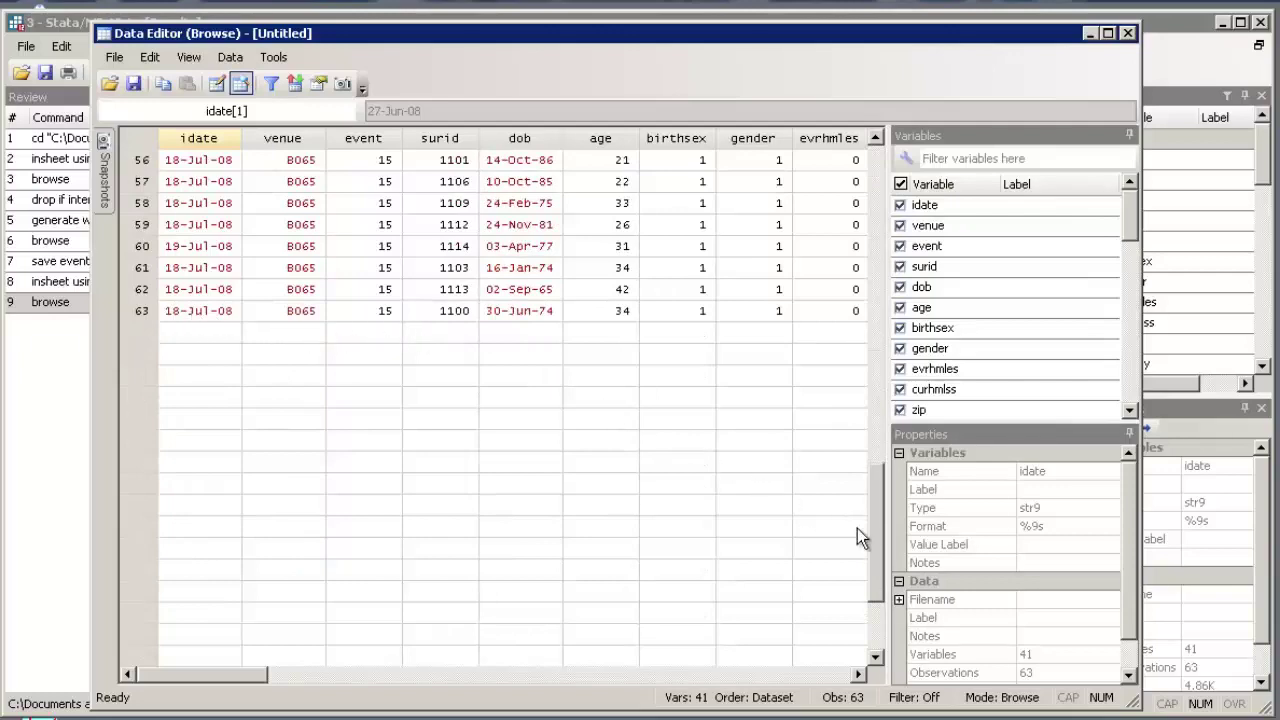
drag(876, 545, 876, 154)
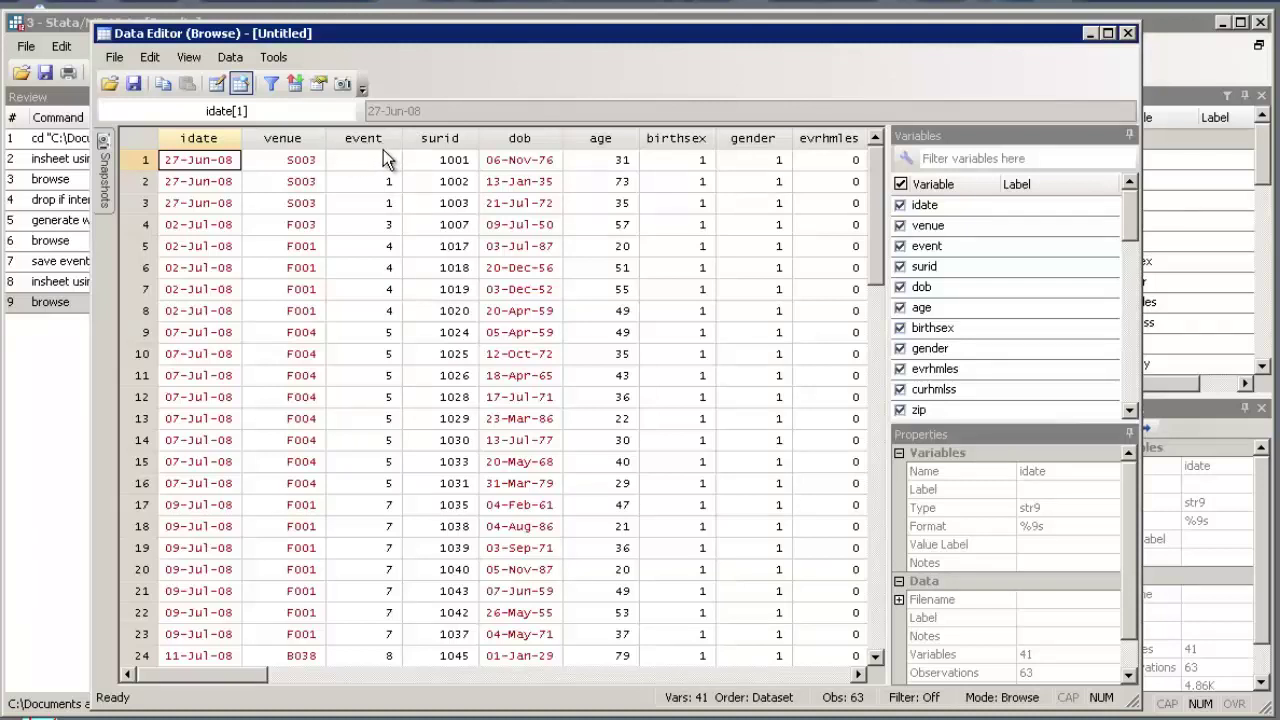
click(1126, 33)
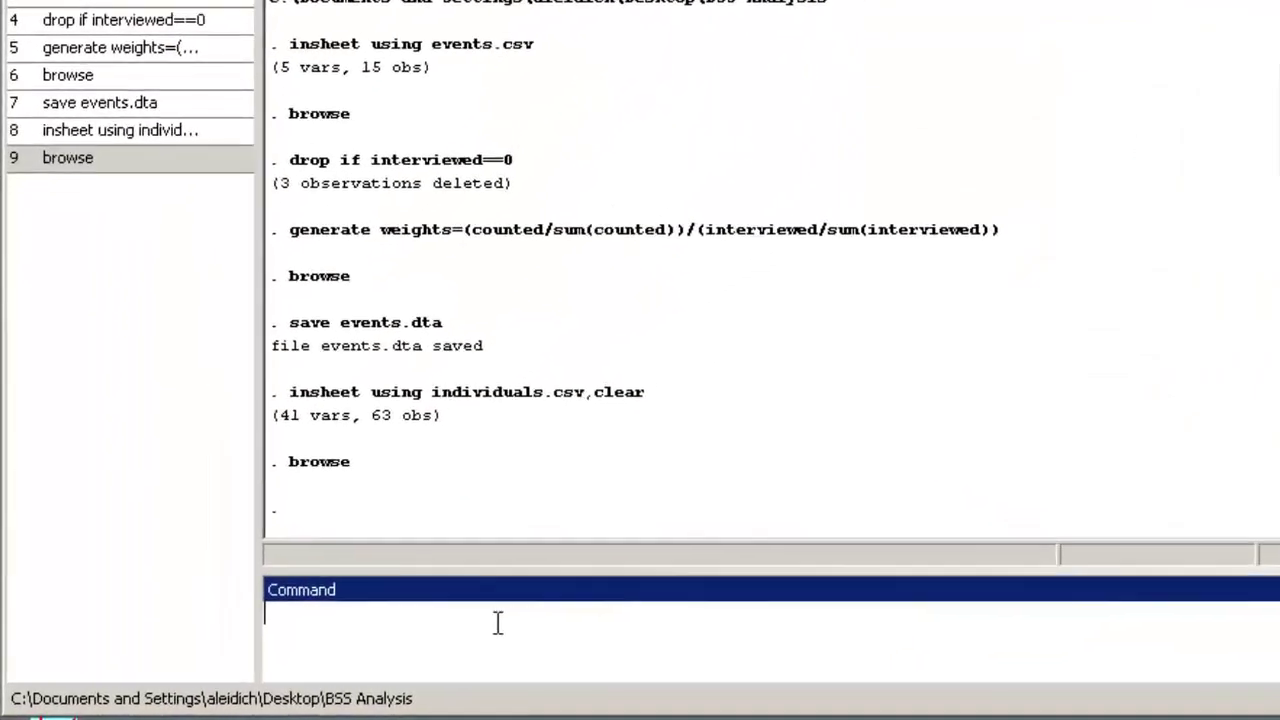
- Merge events.dta into the individuals data m:1 on event, matching all 63 records
text(merge m)
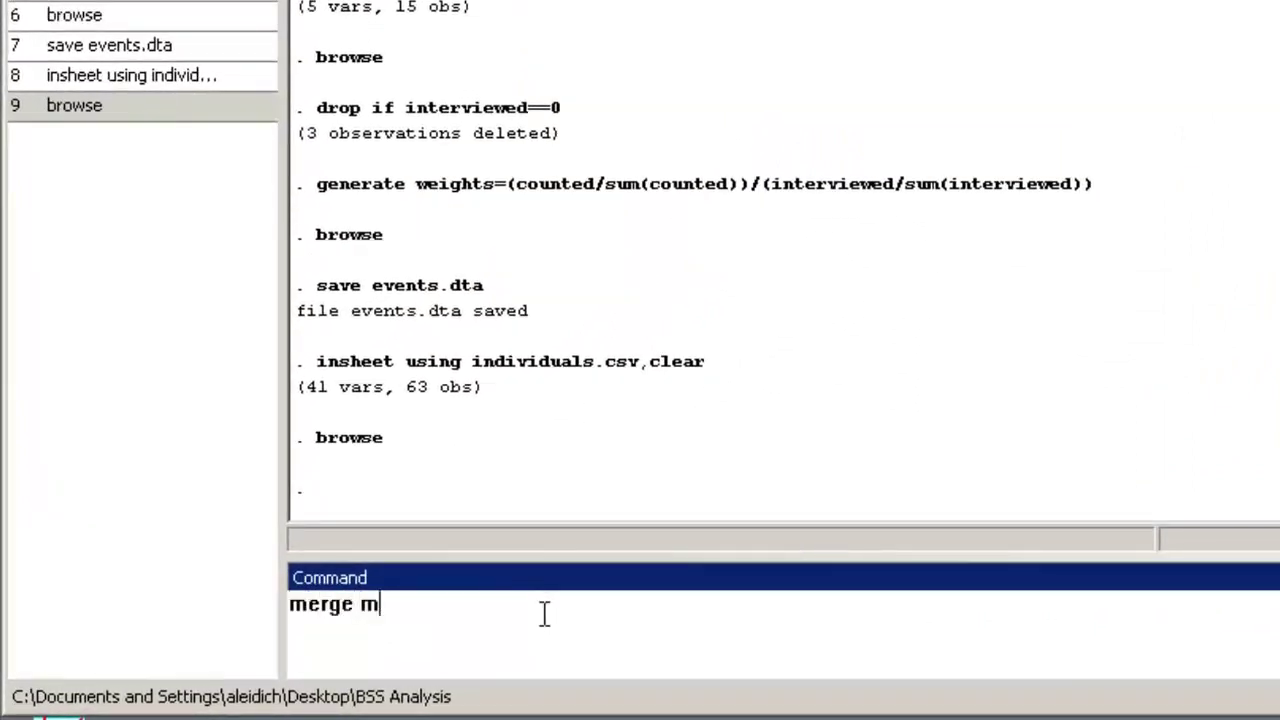
text(:1 event)
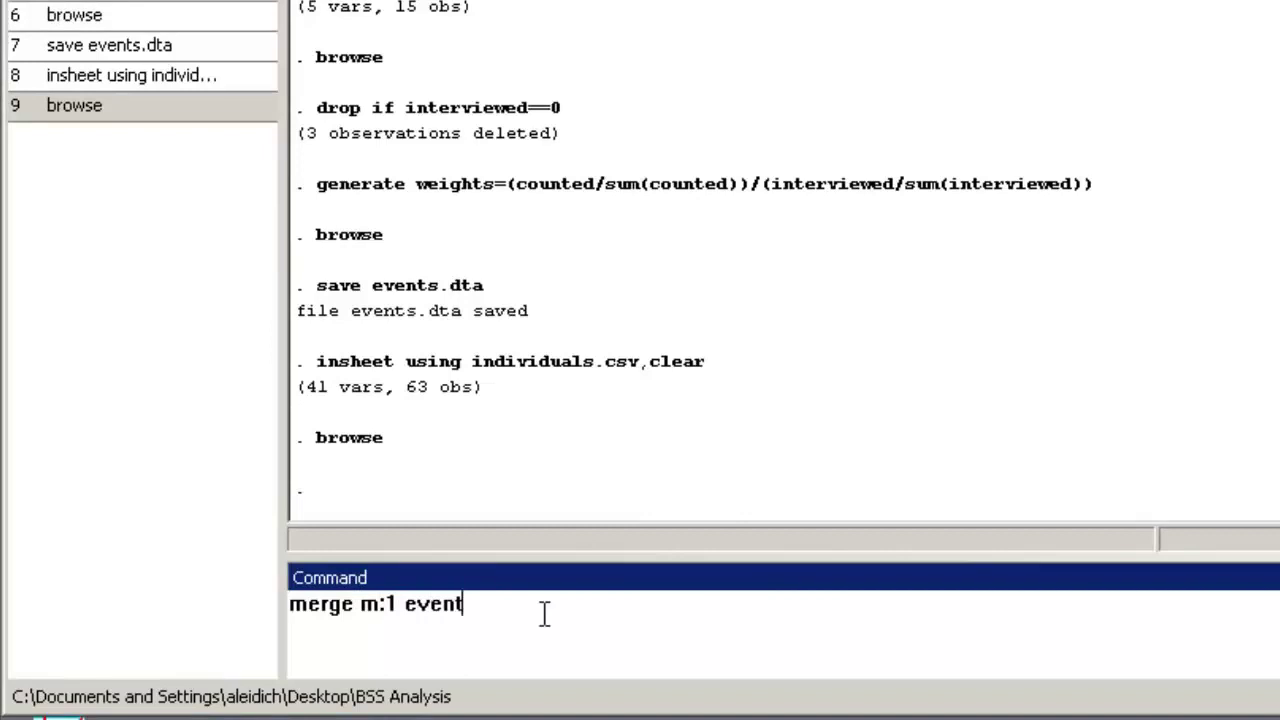
text( using events)
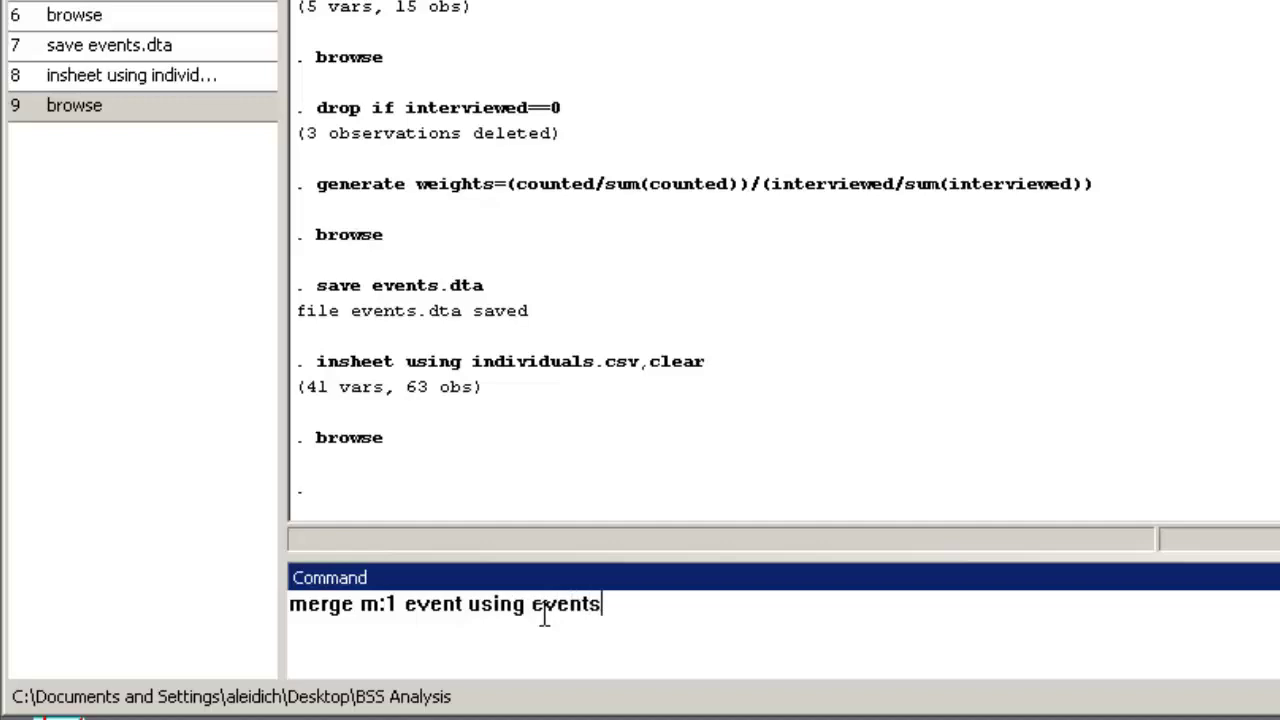
text(.dta)
key(Return)
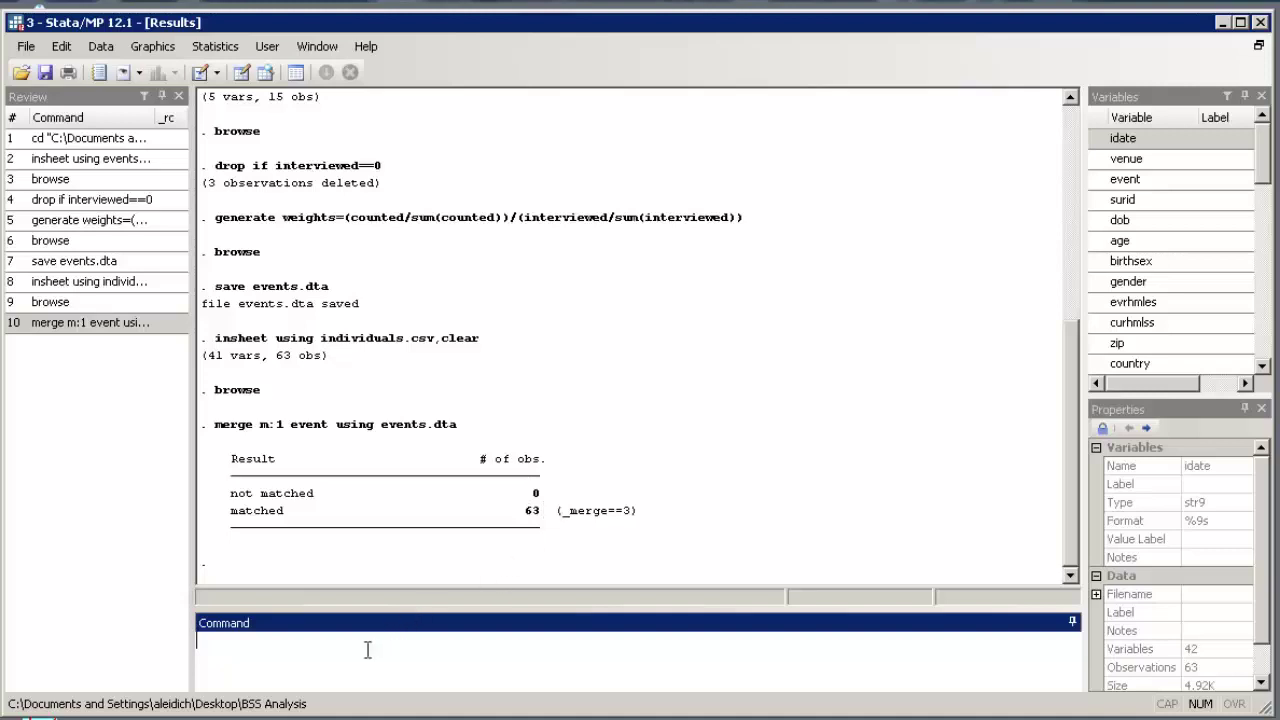
text(browse)
key(Return)
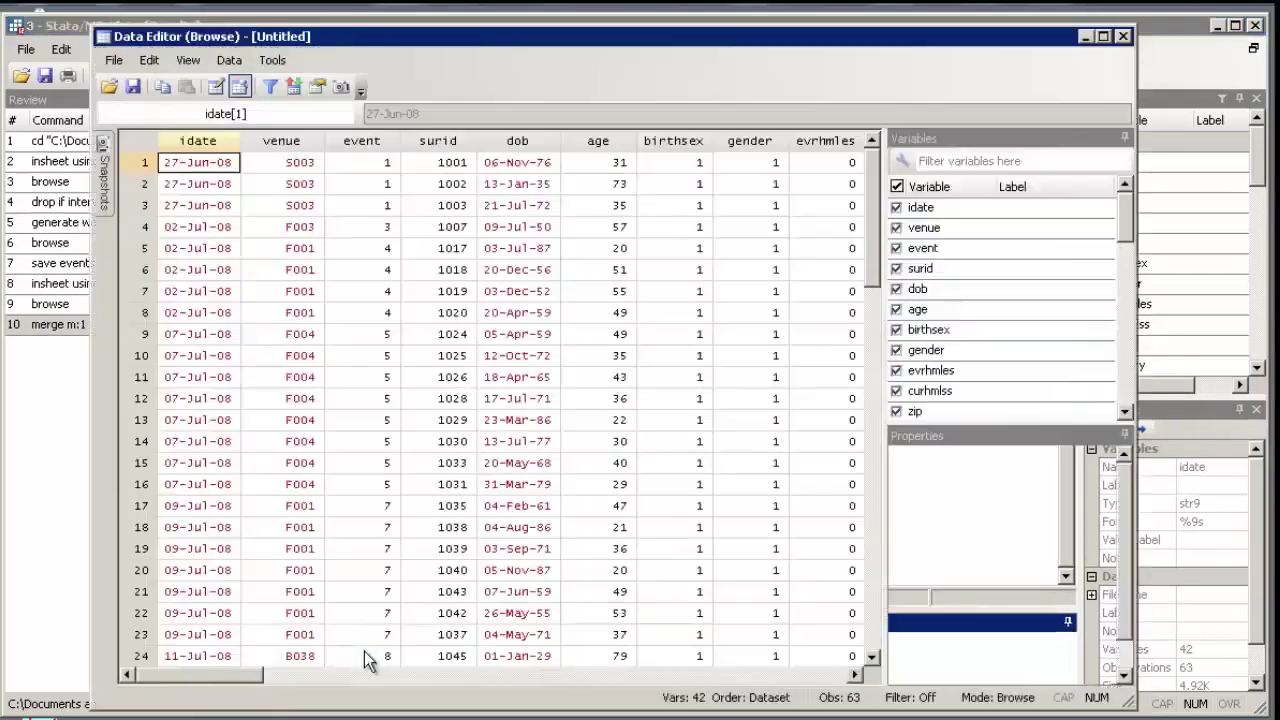
drag(230, 676, 743, 690)
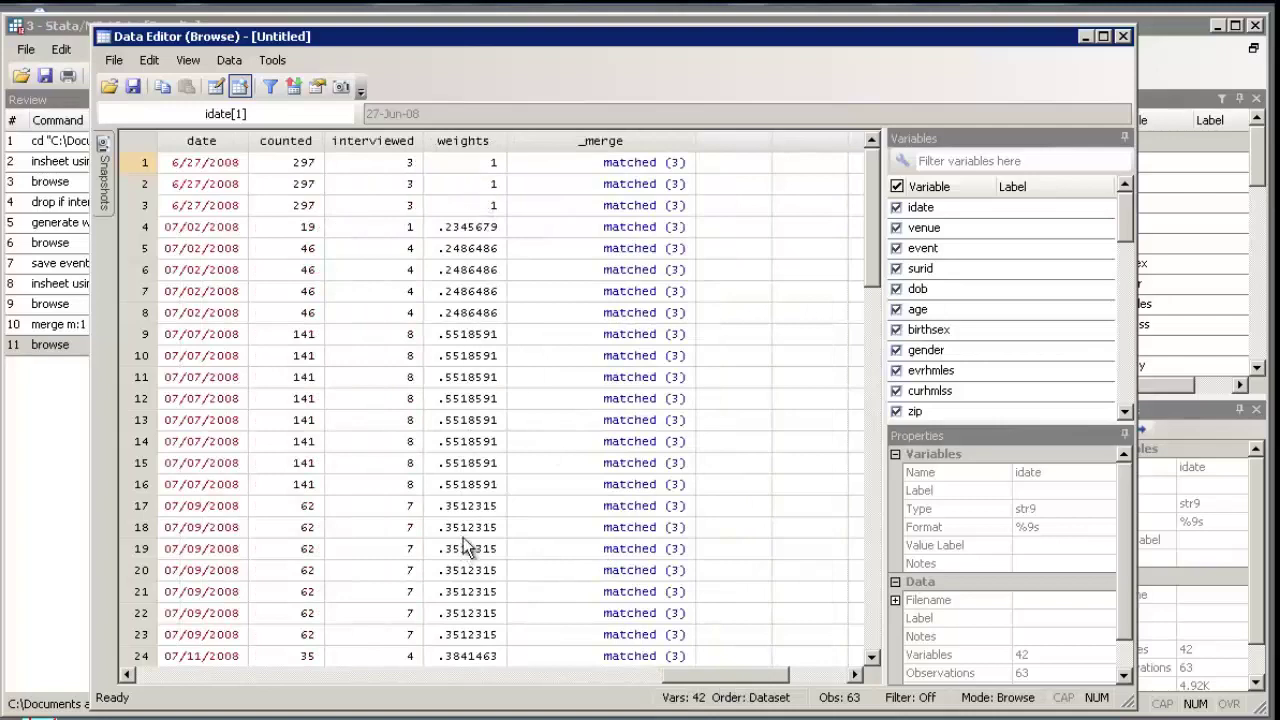
click(1127, 37)
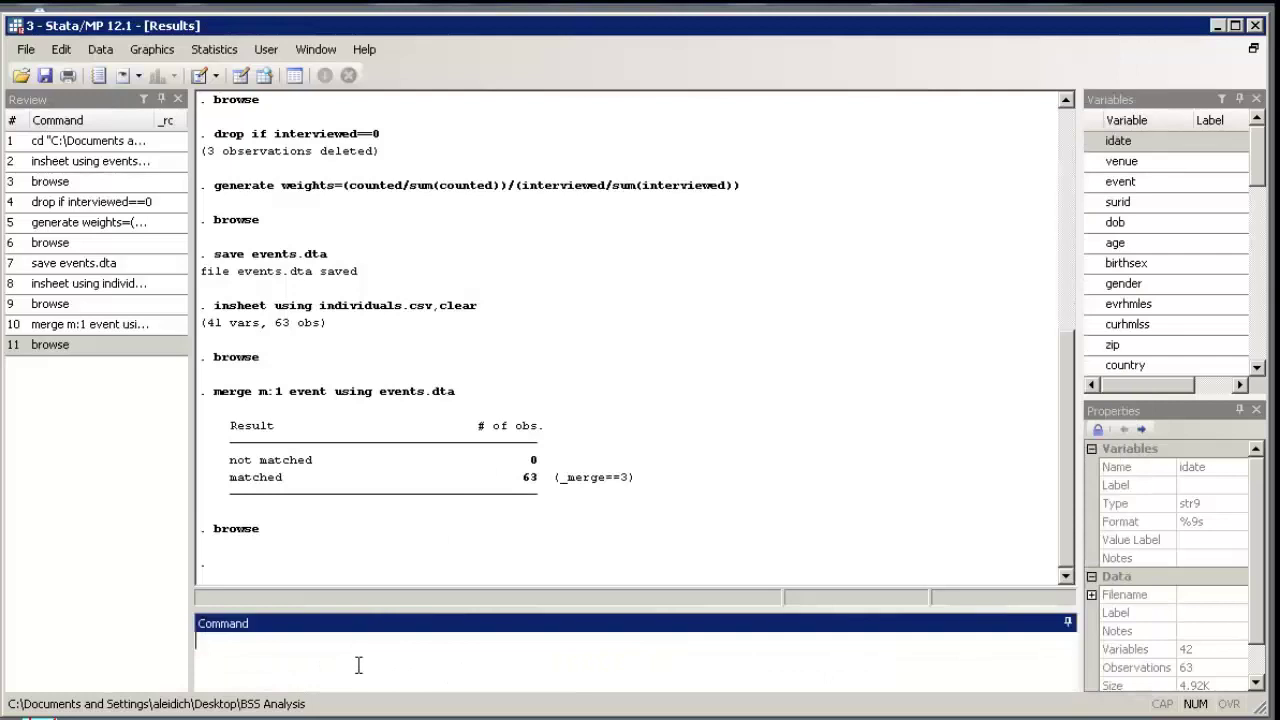
- Enter save individuals.dta to store the merged 63-observation dataset
text(save individual)
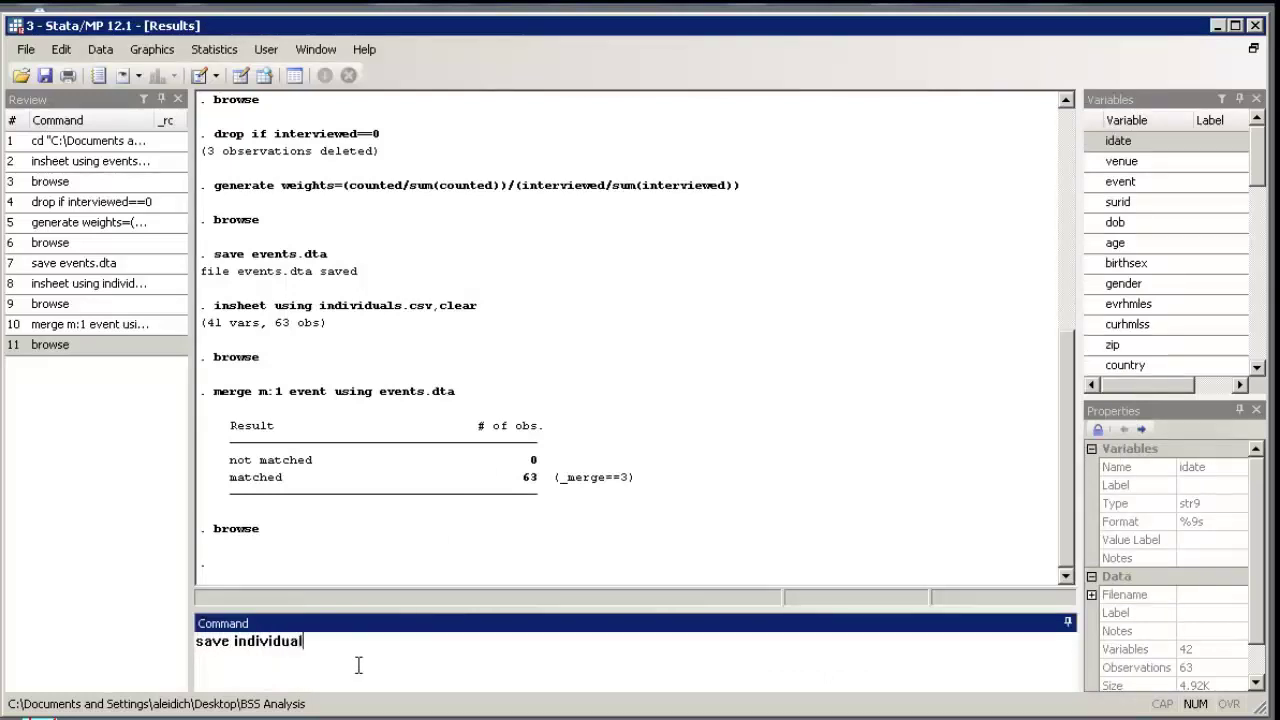
text(s.dta)
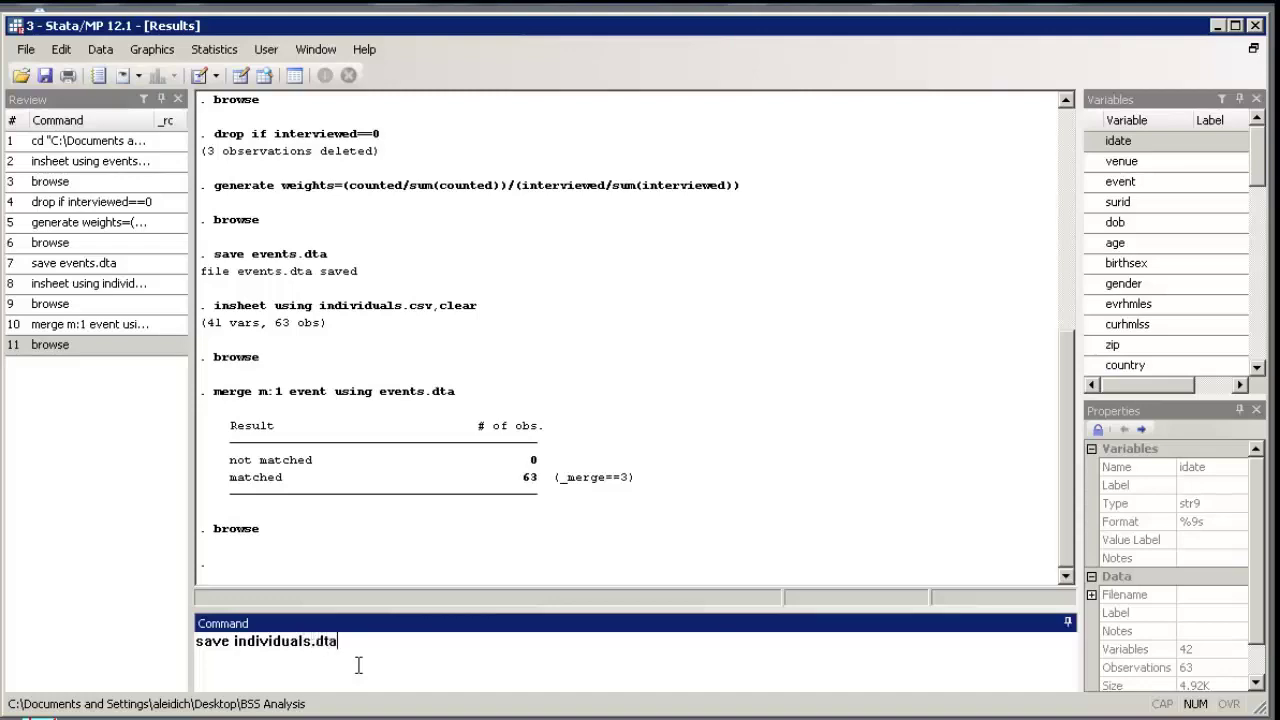